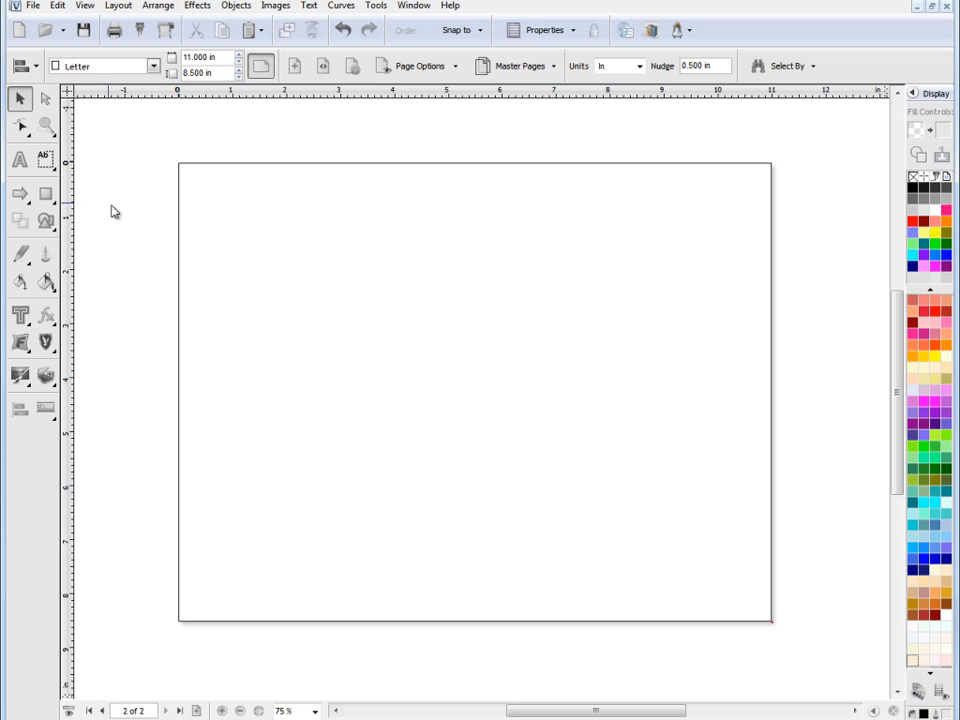
Step: Create a paragraph text frame about 9.22 by 6.40 in on the page and fill it with Lorem ipsum text
{"action": "left_click", "coordinate": [56, 162]}
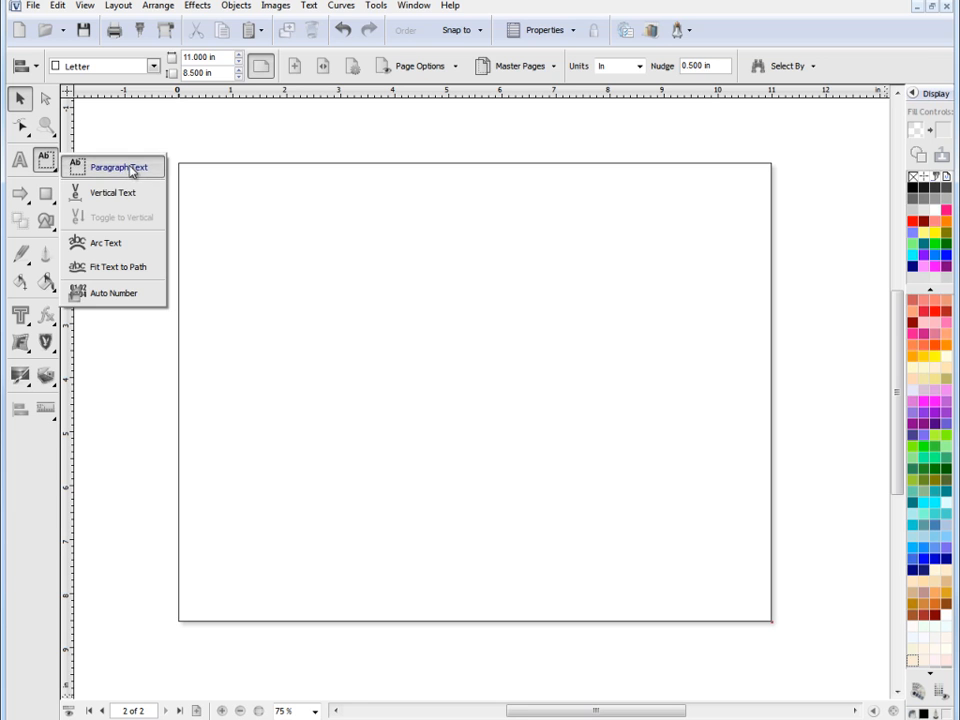
{"action": "left_click", "coordinate": [131, 168]}
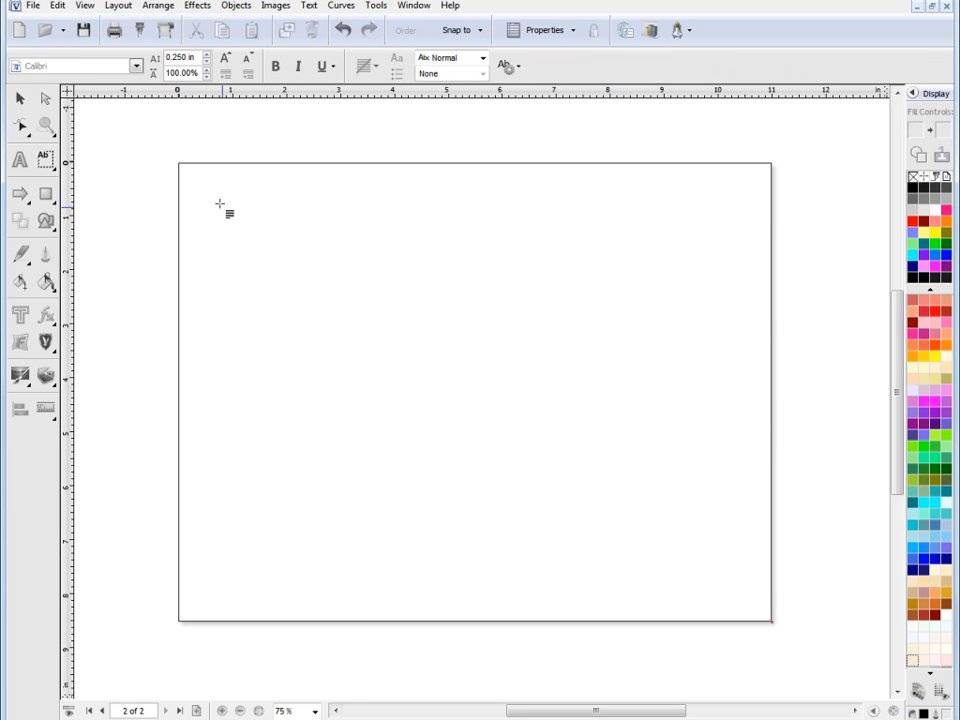
{"action": "left_click_drag", "start_coordinate": [220, 204], "coordinate": [722, 553]}
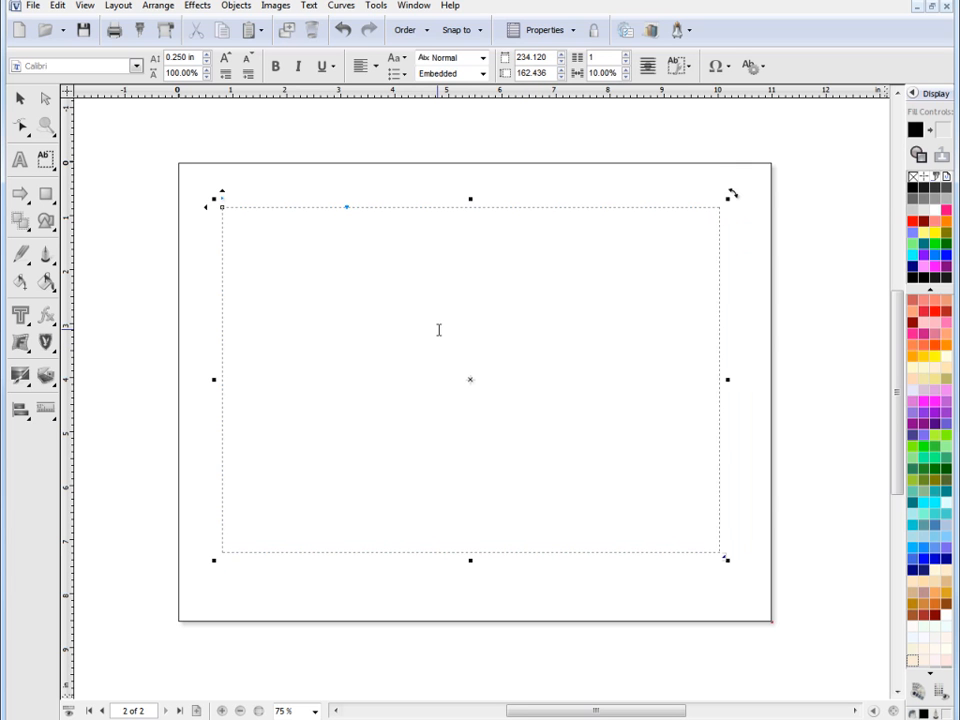
{"action": "type", "text": "Lorem ipsum dolor sit amet, consectetur adipisicing elit, sed do eiusmod tempor incididunt ut labore et dolore magna aliqua. Ut enim ad minim veniam, quis nostrud exercitation ullamco laboris nisi ut aliquip ex ea commodo consequat. Duis aute irure dolor in reprehenderit in voluptate velit esse cillum dolore eu fugiat nulla pariatur. Excepteur sint occaecat cupidatat non proident, sunt in culpa qui officia deserunt mollit anim id est laborum."}
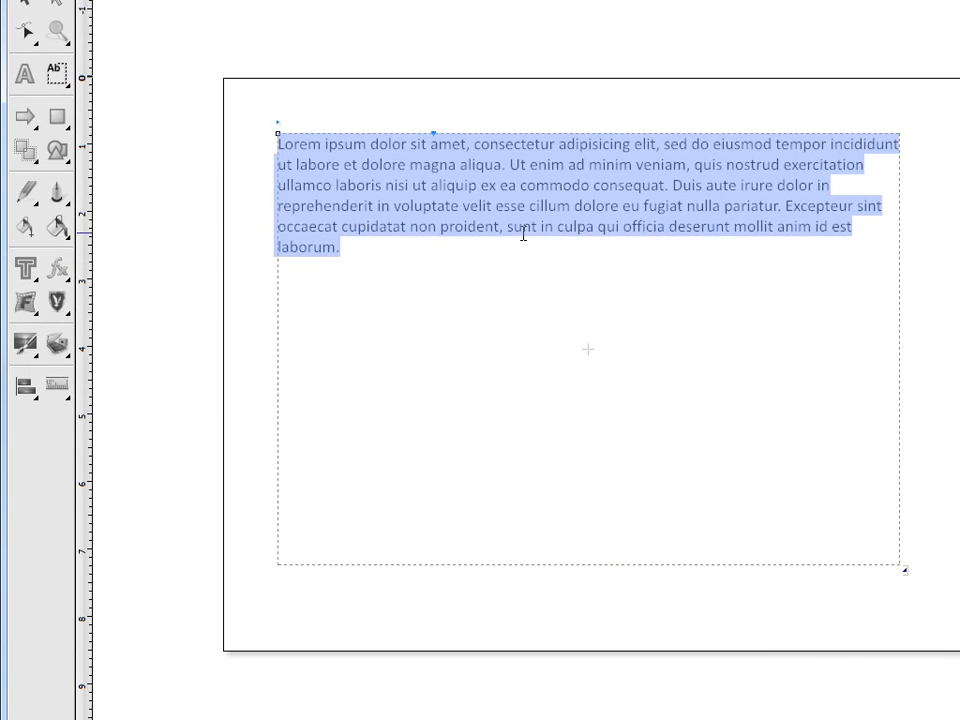
{"action": "left_click", "coordinate": [418, 285]}
{"action": "left_click", "coordinate": [353, 243]}
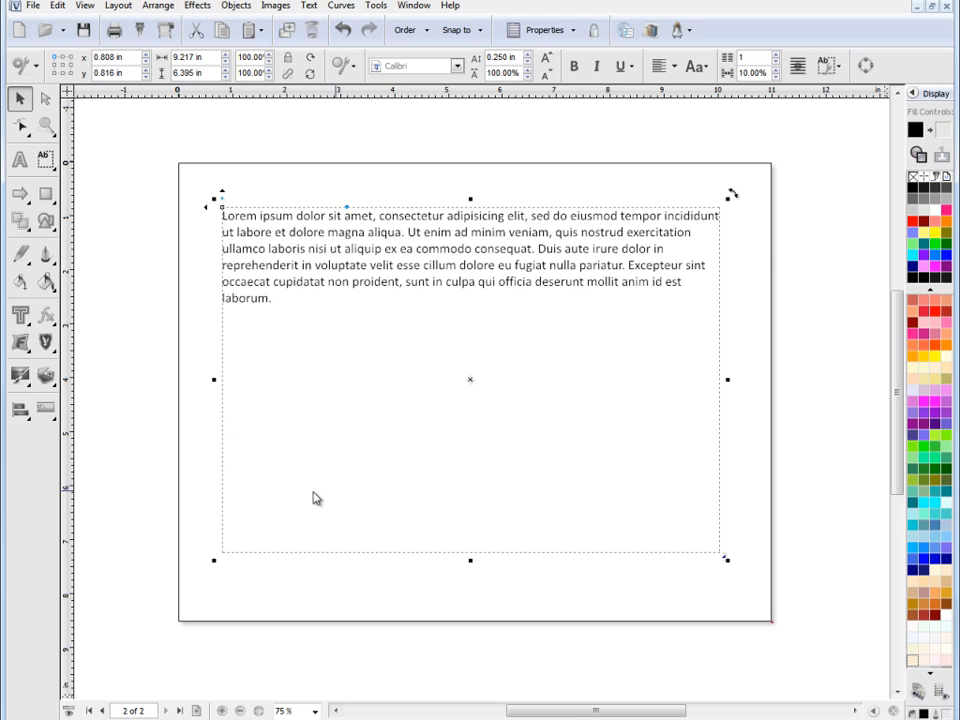
Step: Narrow the text frame to about 5.28 in wide and widen it again to about 8.84 in
{"action": "left_click_drag", "start_coordinate": [727, 379], "coordinate": [515, 379]}
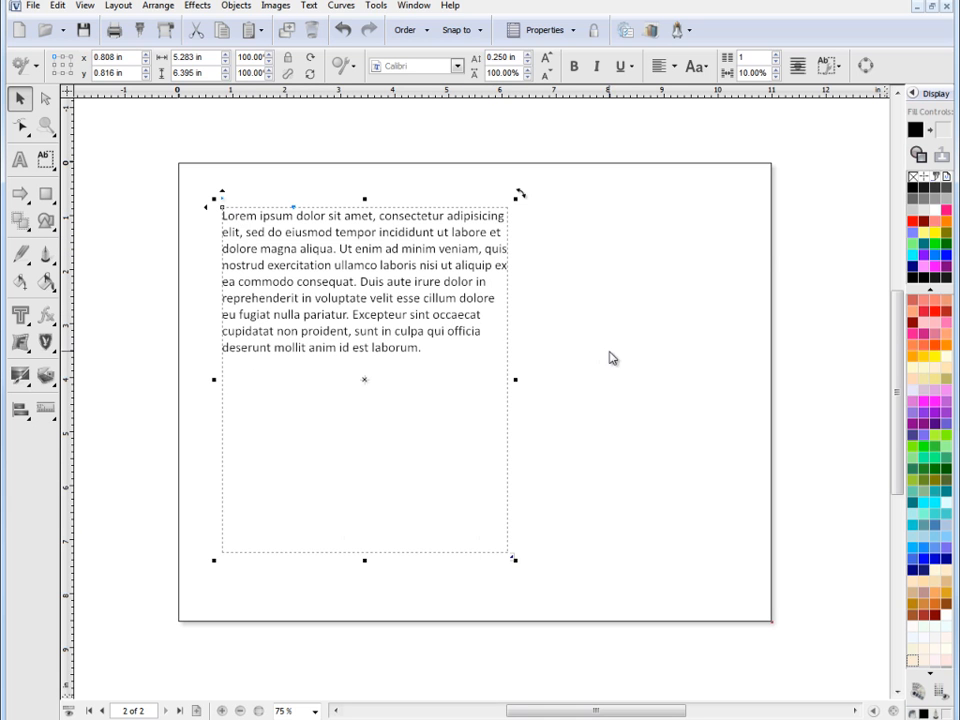
{"action": "left_click_drag", "start_coordinate": [515, 380], "coordinate": [707, 380]}
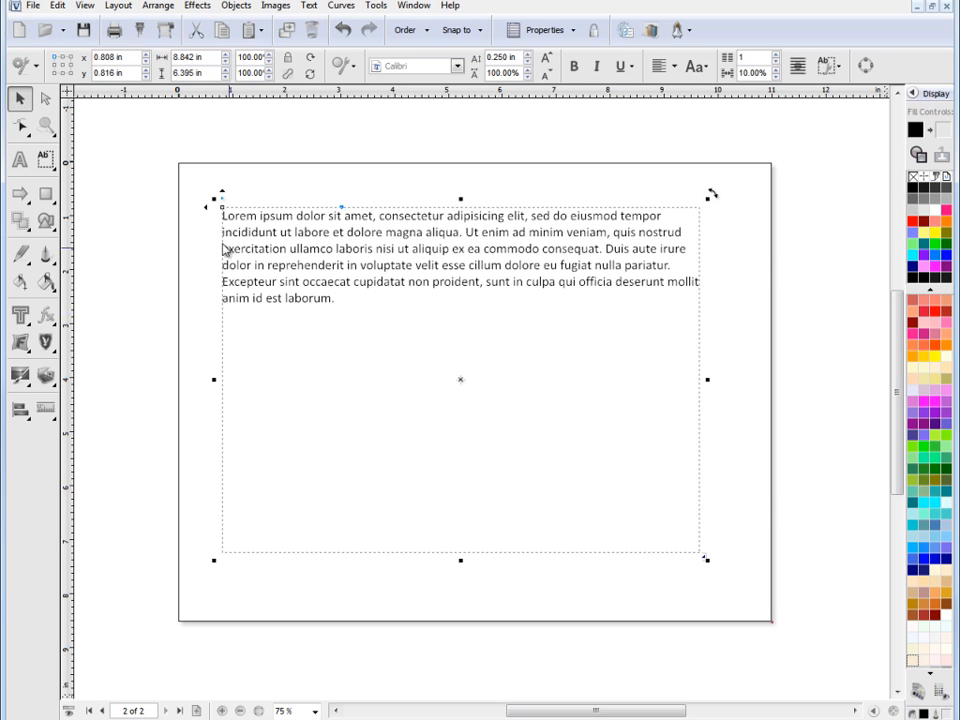
Step: Split the text into three paragraphs, inserting a blank line after "magna aliqua." and after "nulla pariatur."
{"action": "left_click", "coordinate": [20, 160]}
{"action": "left_click", "coordinate": [465, 236]}
{"action": "key", "text": "Return"}
{"action": "key", "text": "Return"}
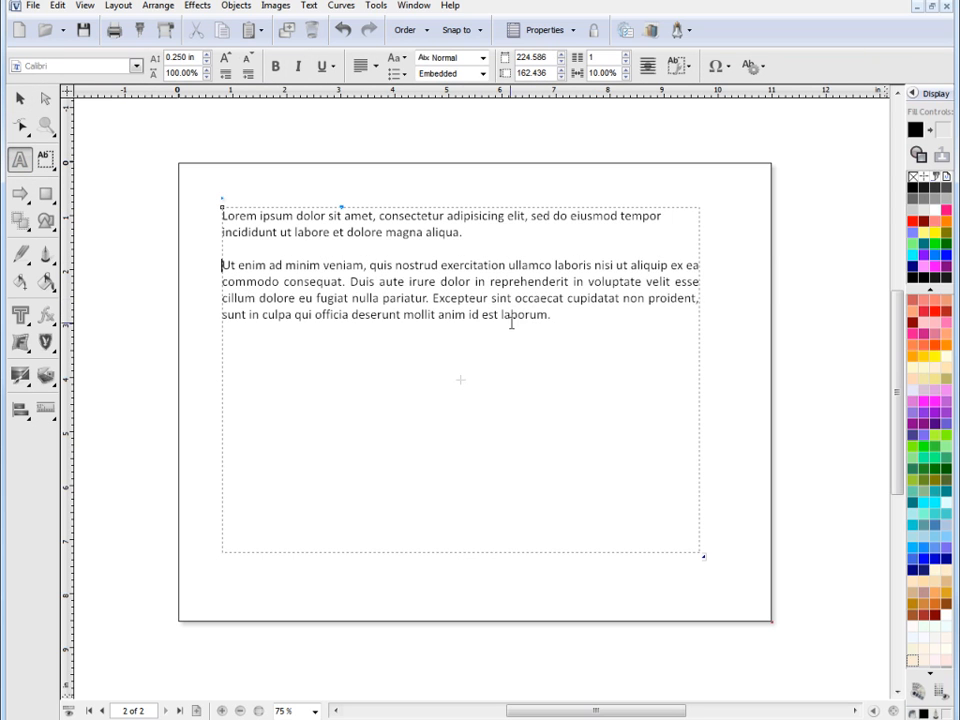
{"action": "key", "text": "Escape"}
{"action": "left_click", "coordinate": [432, 297]}
{"action": "key", "text": "Return"}
{"action": "key", "text": "Return"}
{"action": "key", "text": "Escape"}
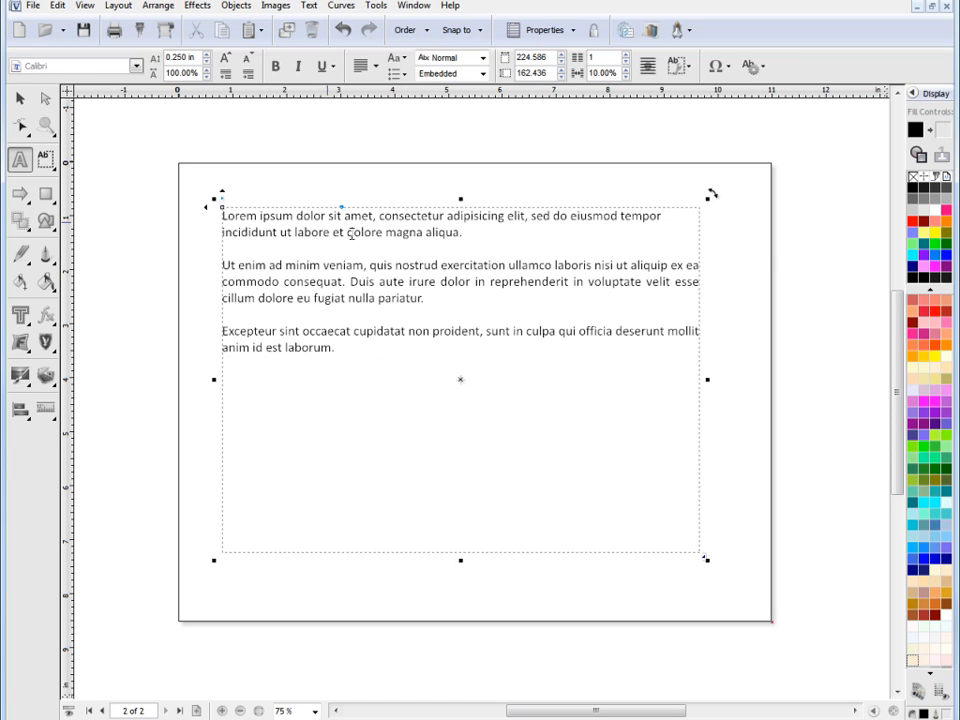
Step: Try right and centre alignment on the whole text frame and settle on Flush Justify
{"action": "left_click", "coordinate": [20, 98]}
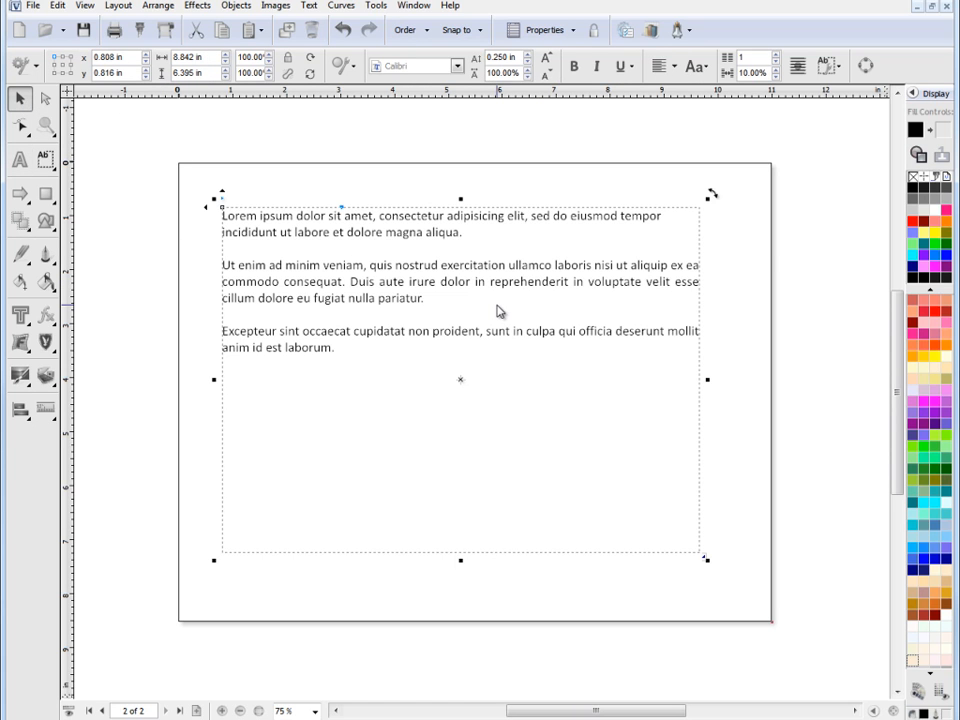
{"action": "left_click", "coordinate": [675, 67]}
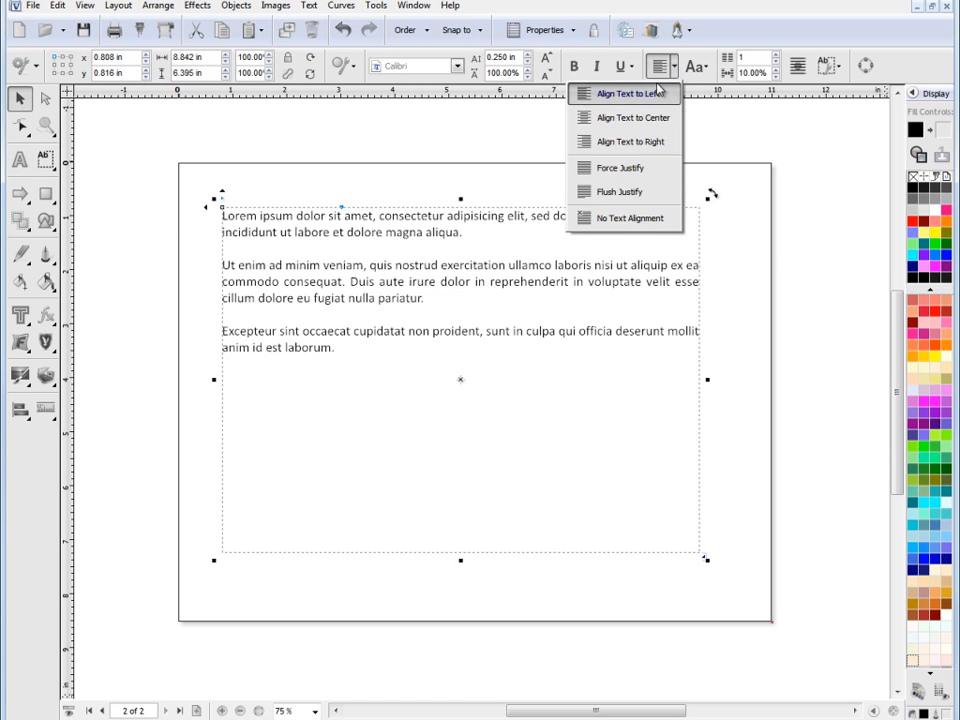
{"action": "left_click", "coordinate": [609, 142]}
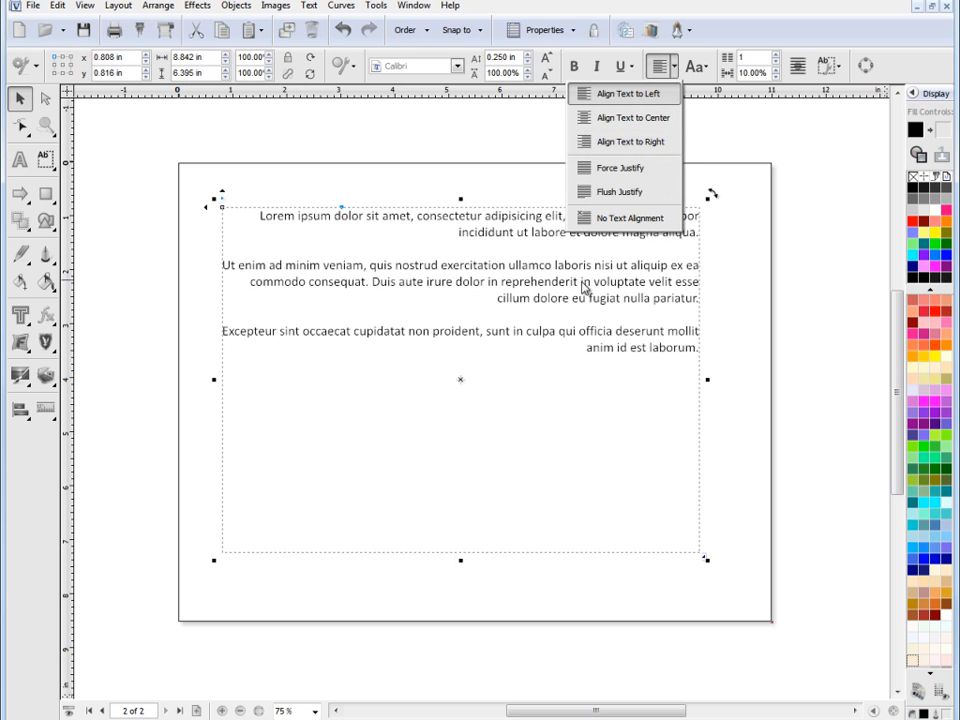
{"action": "left_click", "coordinate": [630, 117]}
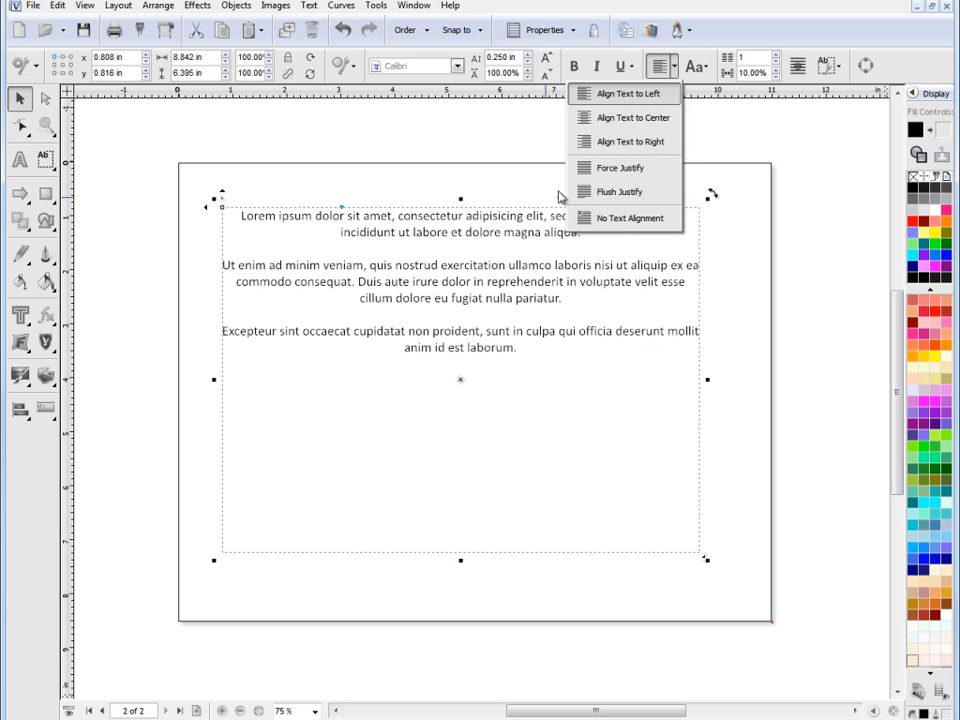
{"action": "left_click", "coordinate": [612, 192]}
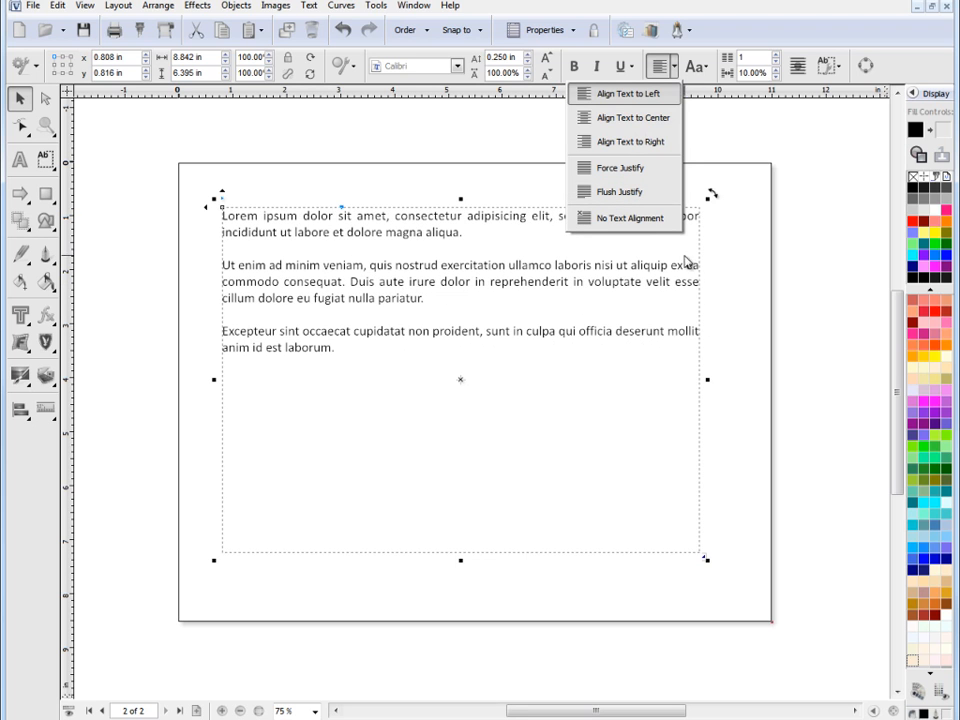
Step: Narrow the justified text frame to about 7.73 in wide and widen it again to about 213 mm
{"action": "left_click", "coordinate": [708, 381]}
{"action": "left_click_drag", "start_coordinate": [708, 381], "coordinate": [641, 379]}
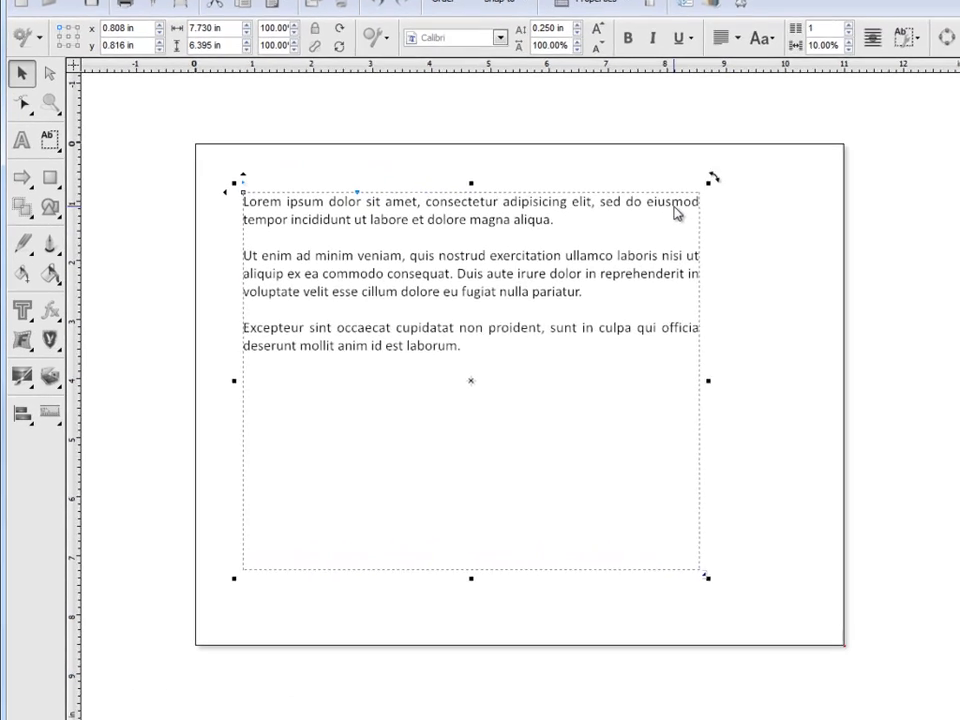
{"action": "left_click_drag", "start_coordinate": [815, 376], "coordinate": [852, 385]}
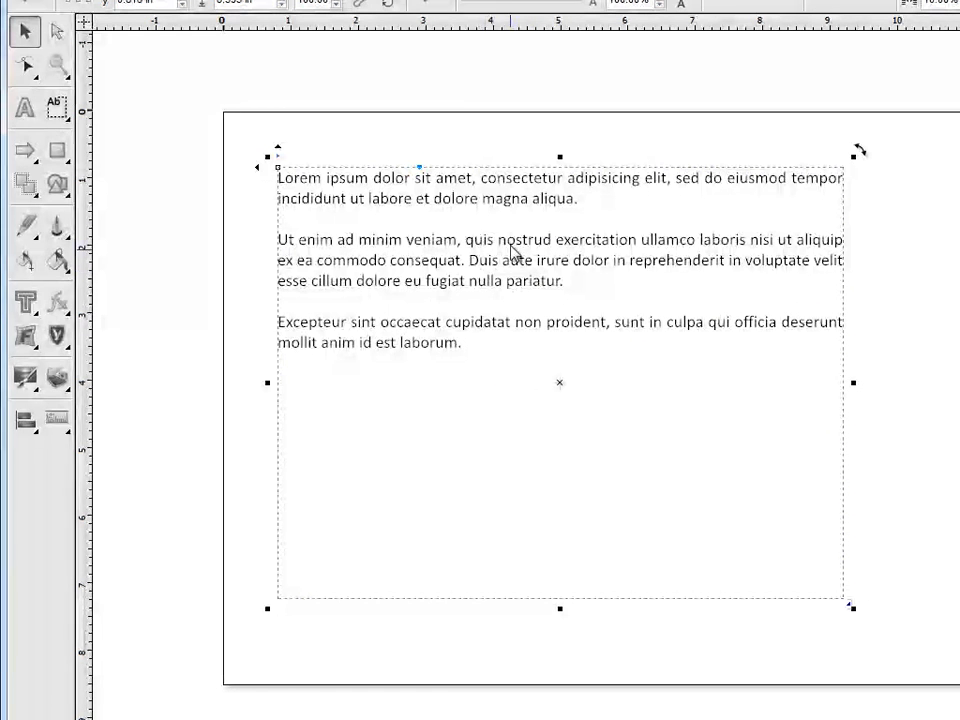
Step: Centre-align only the middle paragraph, beginning "Ut enim ad minim veniam"
{"action": "left_click", "coordinate": [24, 108]}
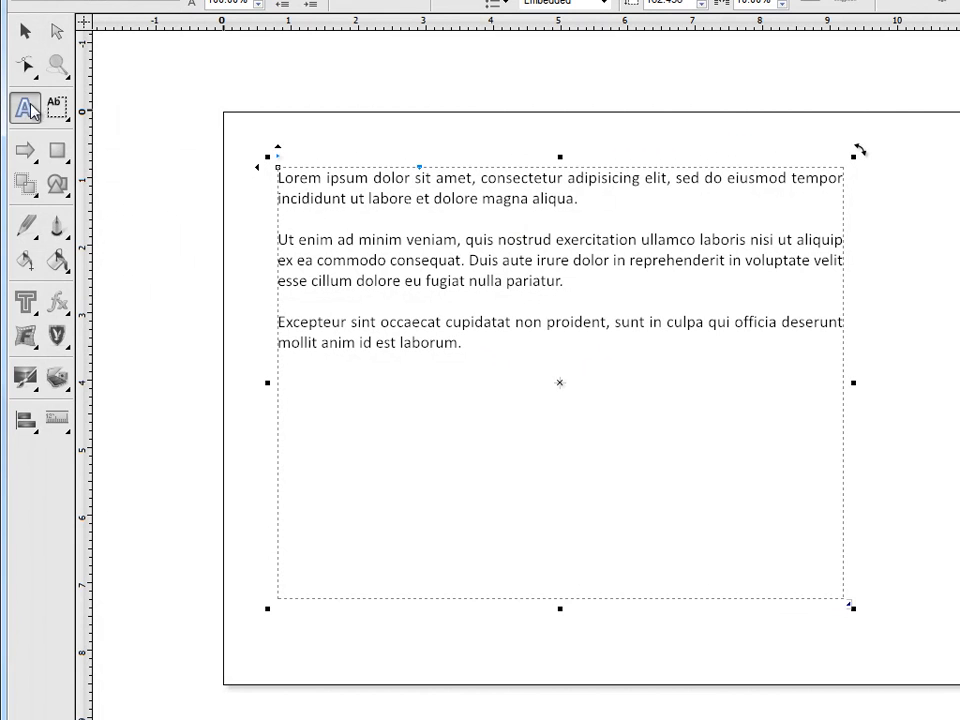
{"action": "left_click_drag", "start_coordinate": [572, 286], "coordinate": [285, 231]}
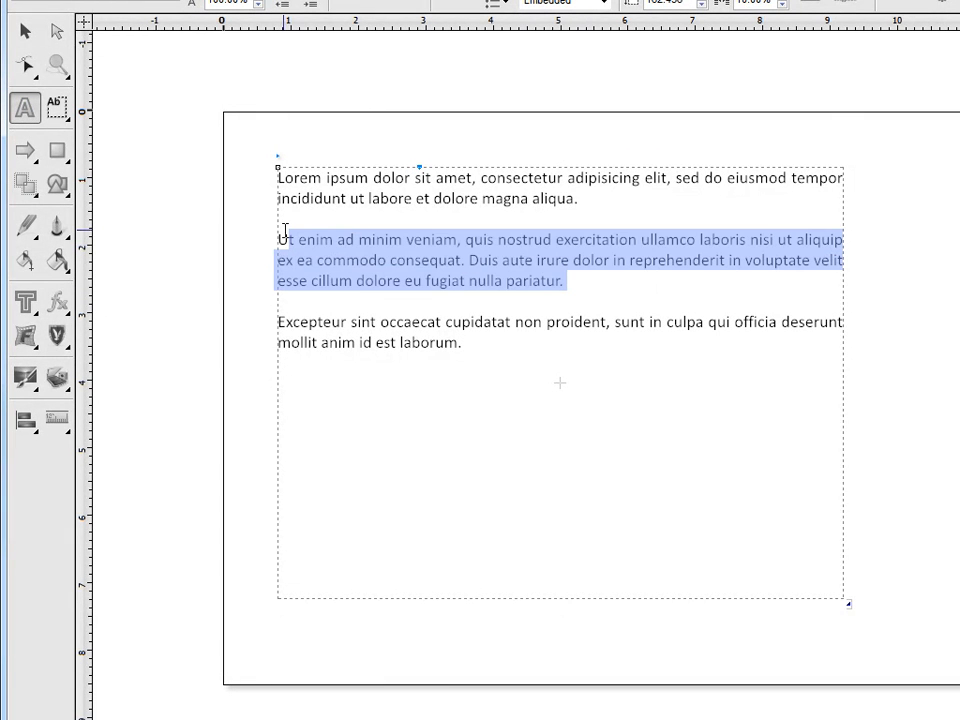
{"action": "left_click", "coordinate": [472, 4]}
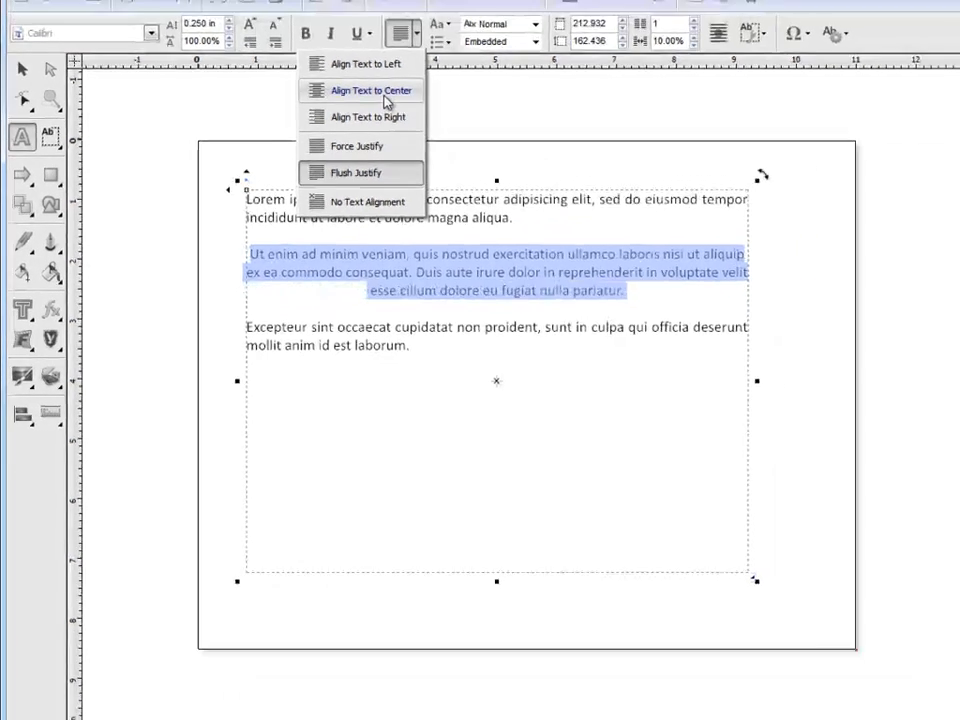
{"action": "left_click", "coordinate": [385, 100]}
{"action": "left_click", "coordinate": [474, 254]}
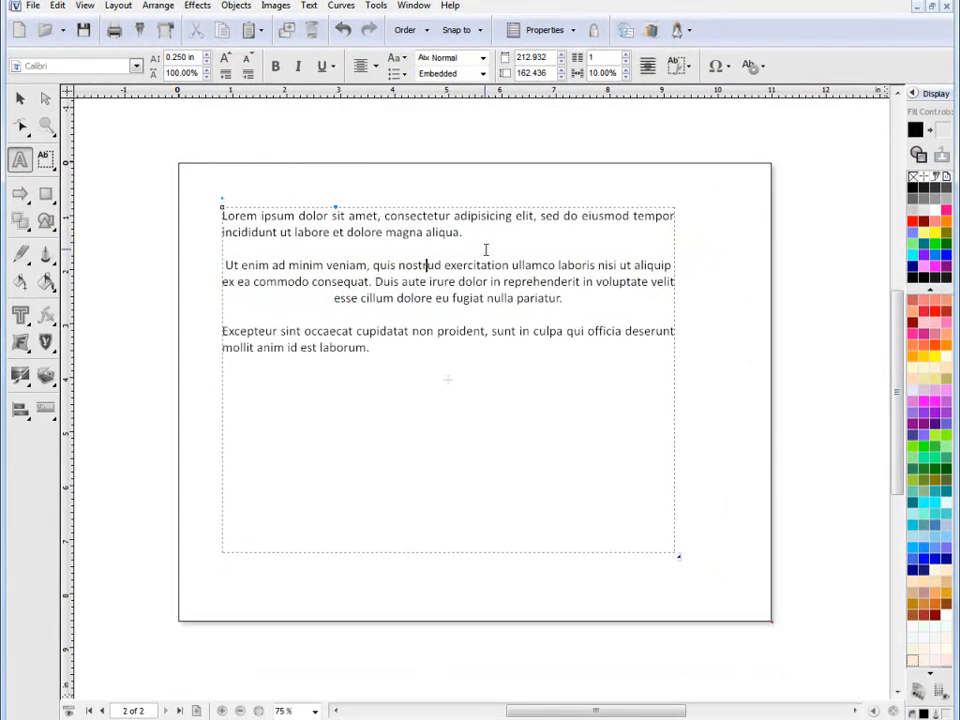
{"action": "left_click", "coordinate": [375, 66]}
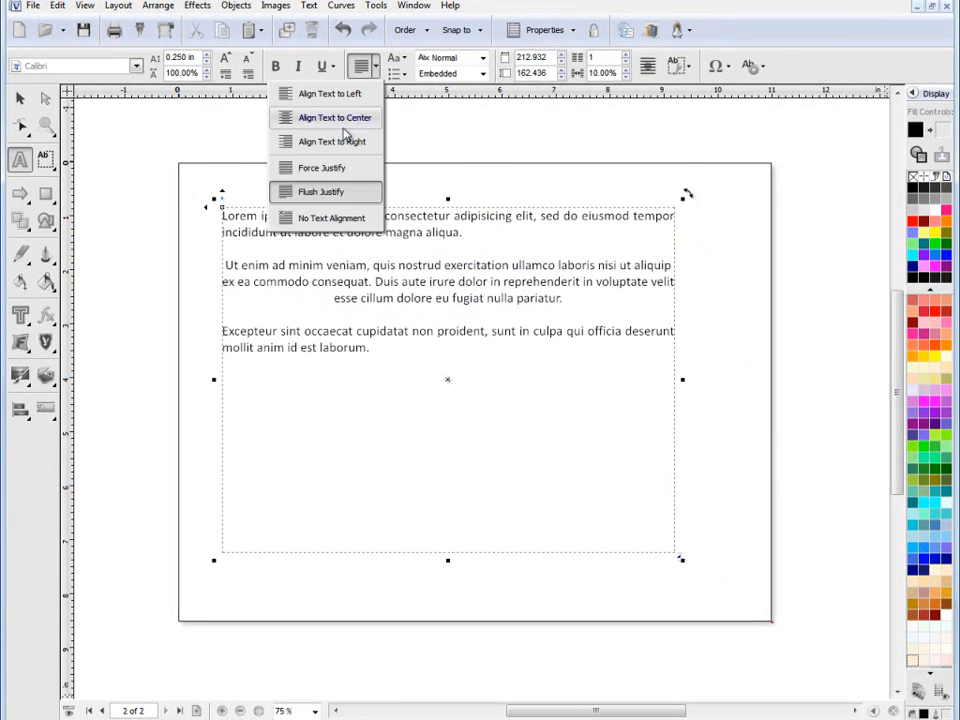
{"action": "left_click", "coordinate": [428, 267]}
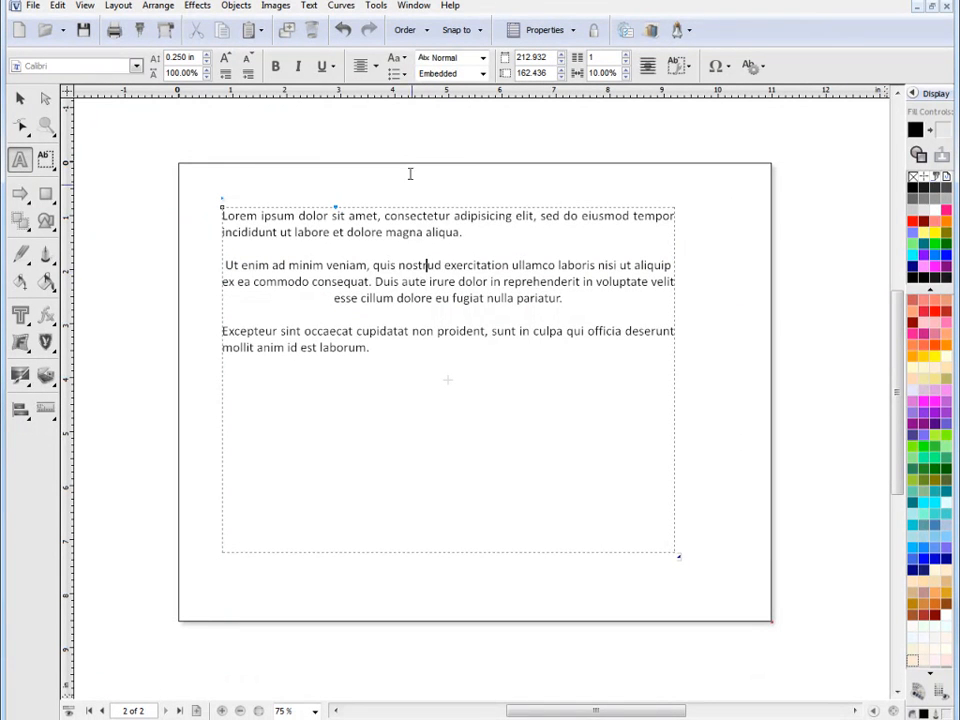
{"action": "left_click", "coordinate": [375, 66]}
{"action": "left_click", "coordinate": [352, 120]}
{"action": "left_click", "coordinate": [377, 67]}
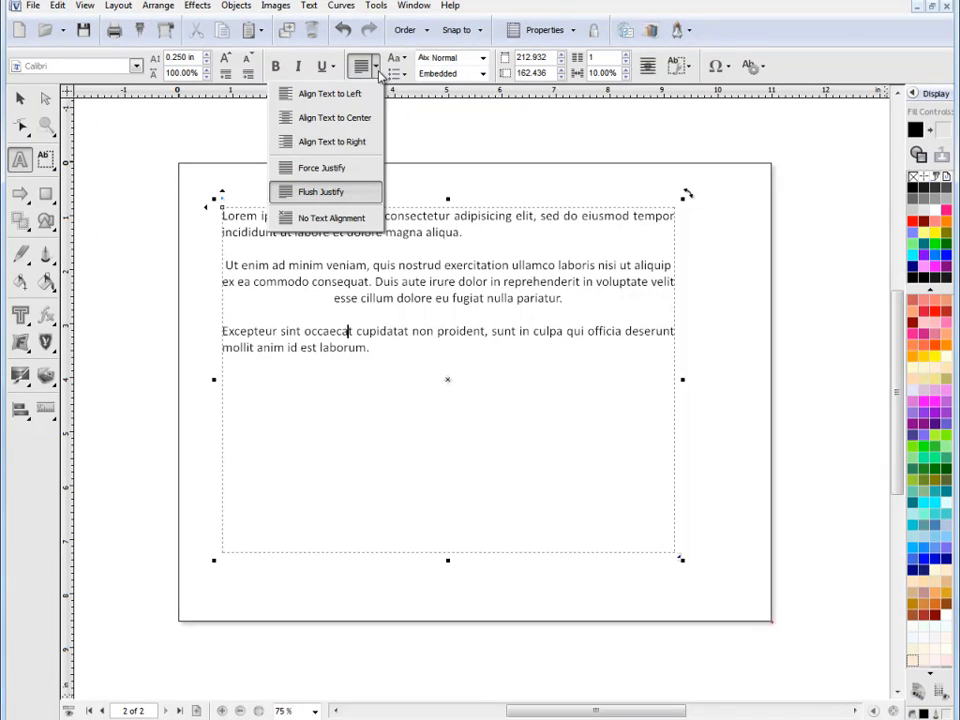
Step: Right-align only the last paragraph, beginning "Excepteur sint occaecat"
{"action": "left_click", "coordinate": [377, 348]}
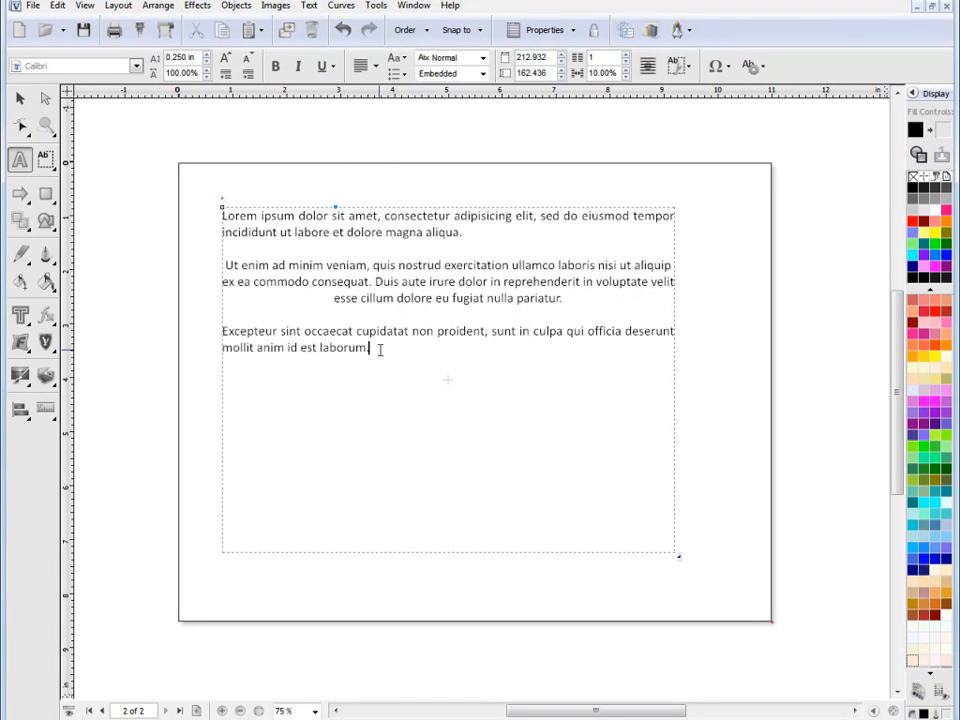
{"action": "left_click_drag", "start_coordinate": [377, 348], "coordinate": [217, 334]}
{"action": "left_click", "coordinate": [377, 67]}
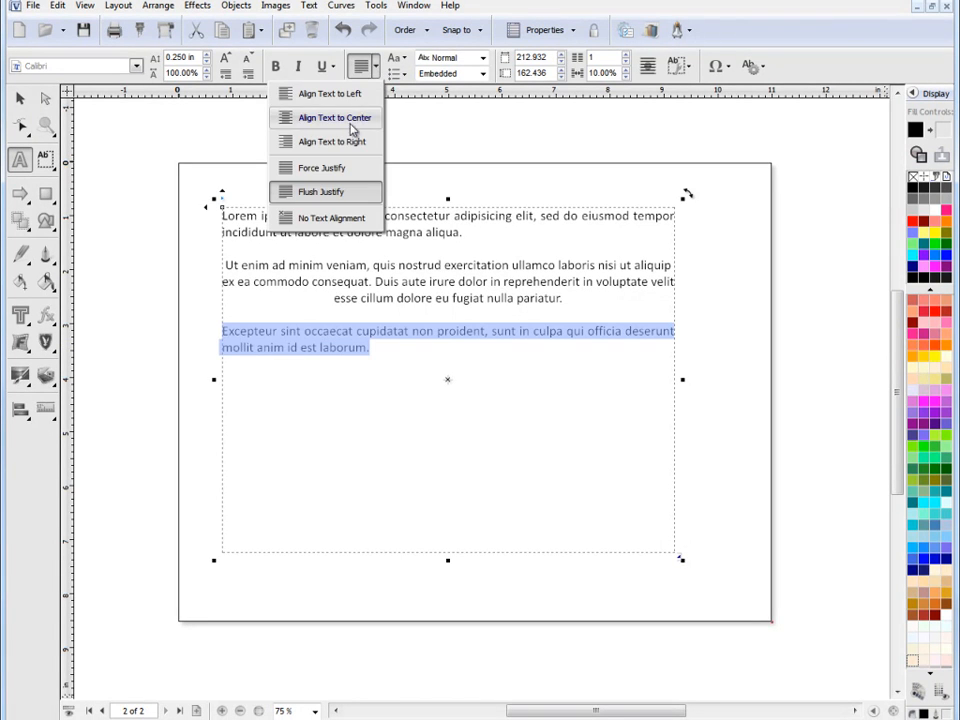
{"action": "left_click", "coordinate": [352, 143]}
{"action": "left_click", "coordinate": [379, 265]}
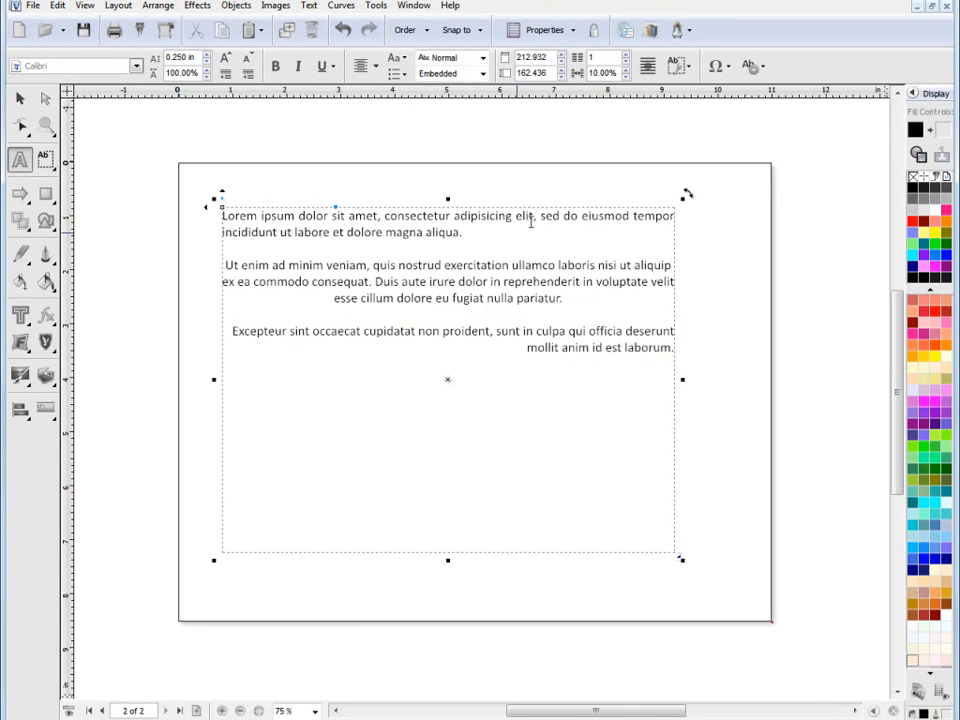
Step: Undo the individual paragraph alignments and the last widening of the text frame
{"action": "left_click", "coordinate": [344, 31]}
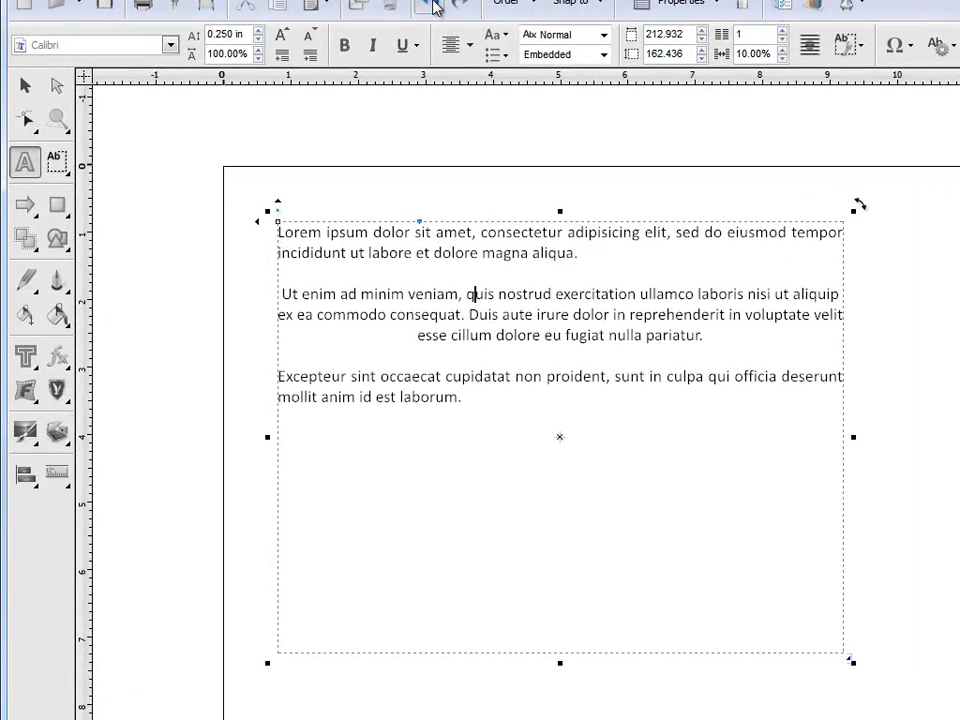
{"action": "left_click", "coordinate": [434, 5]}
{"action": "left_click", "coordinate": [434, 5]}
{"action": "left_click", "coordinate": [434, 5]}
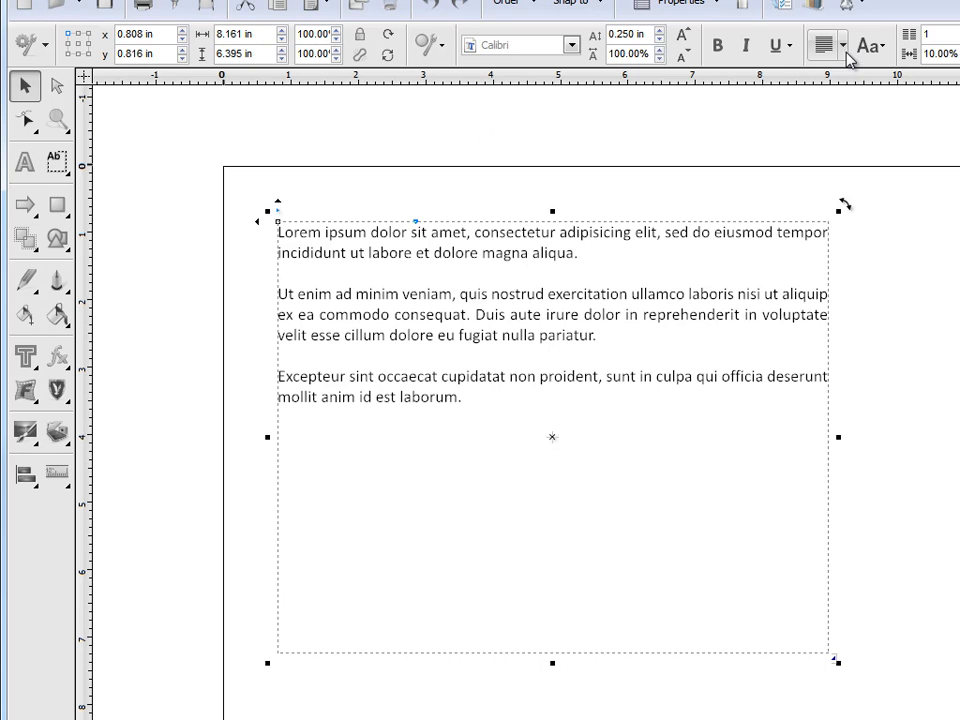
Step: Merge the three paragraphs into one by removing the line breaks between them, and widen the frame to about 9.20 in
{"action": "left_click", "coordinate": [25, 161]}
{"action": "left_click", "coordinate": [668, 252]}
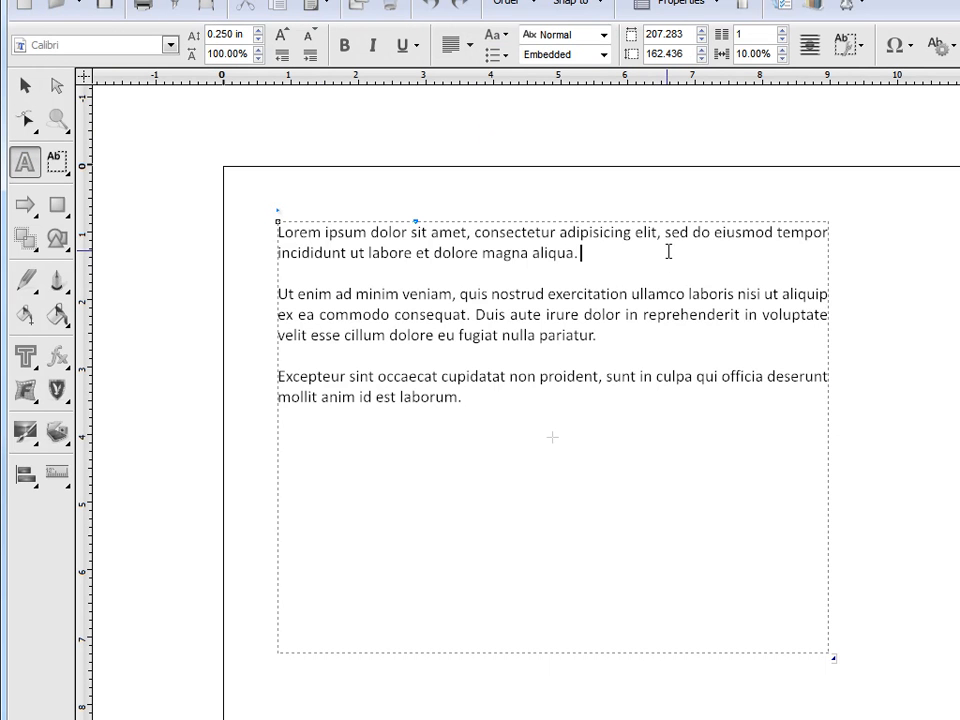
{"action": "key", "text": "Delete"}
{"action": "key", "text": "Delete"}
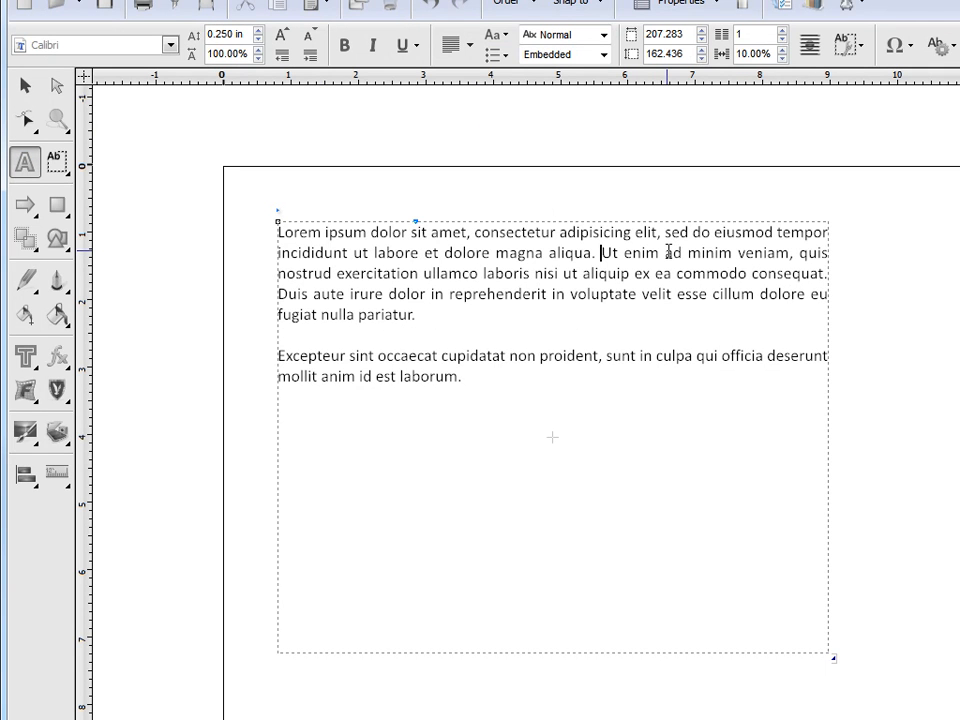
{"action": "key", "text": "Delete"}
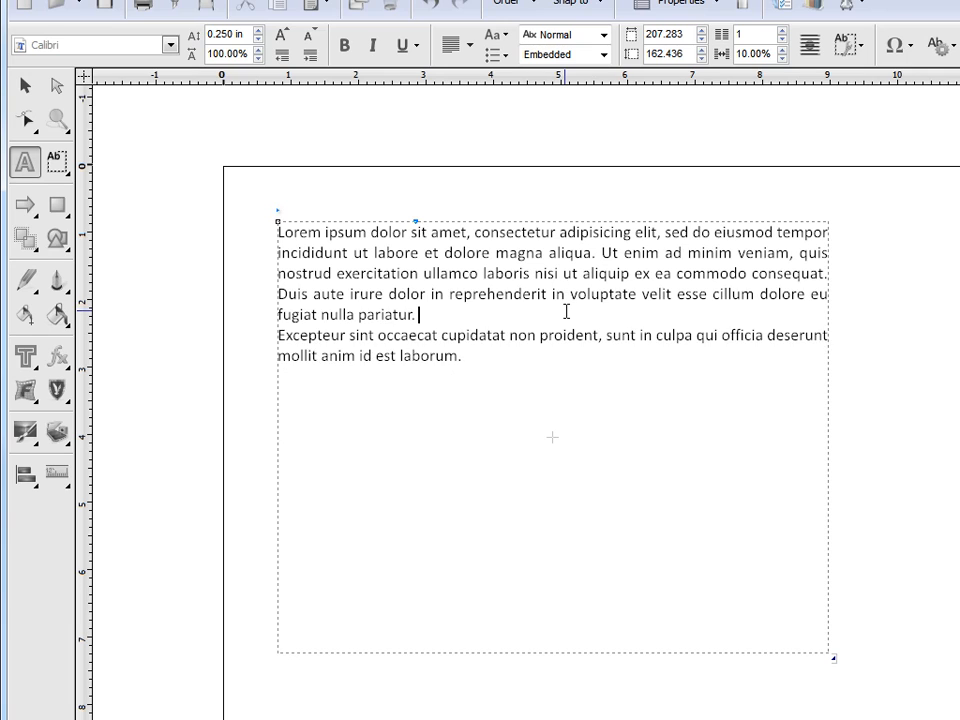
{"action": "key", "text": "Delete"}
{"action": "left_click_drag", "start_coordinate": [840, 436], "coordinate": [908, 440]}
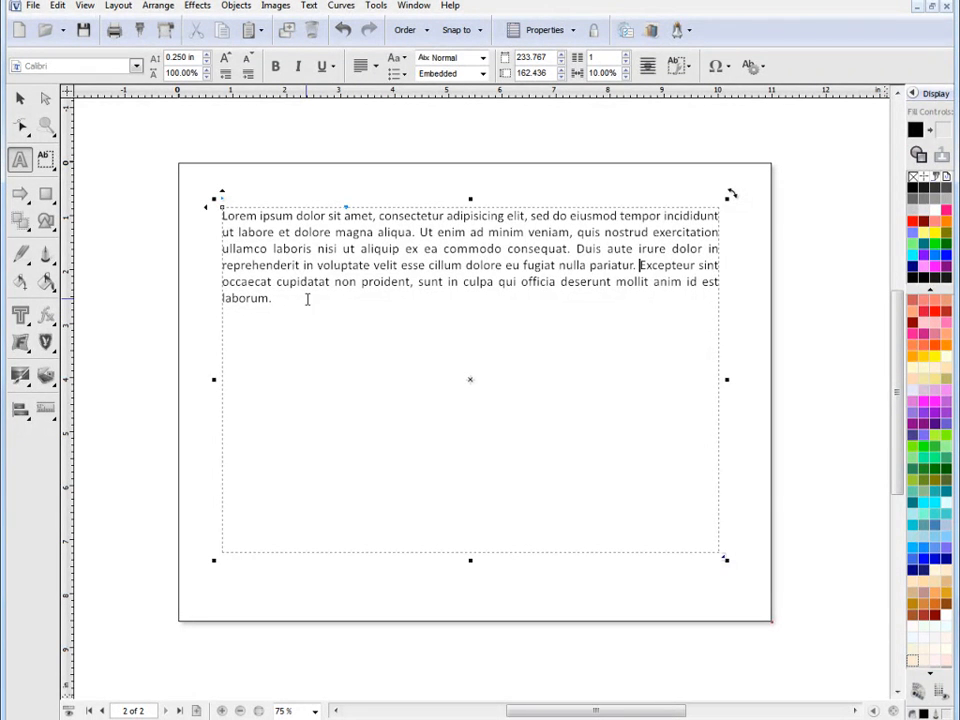
Step: Set the second percentage in the text frame's Optimal paragraph options to 20%
{"action": "left_click", "coordinate": [19, 98]}
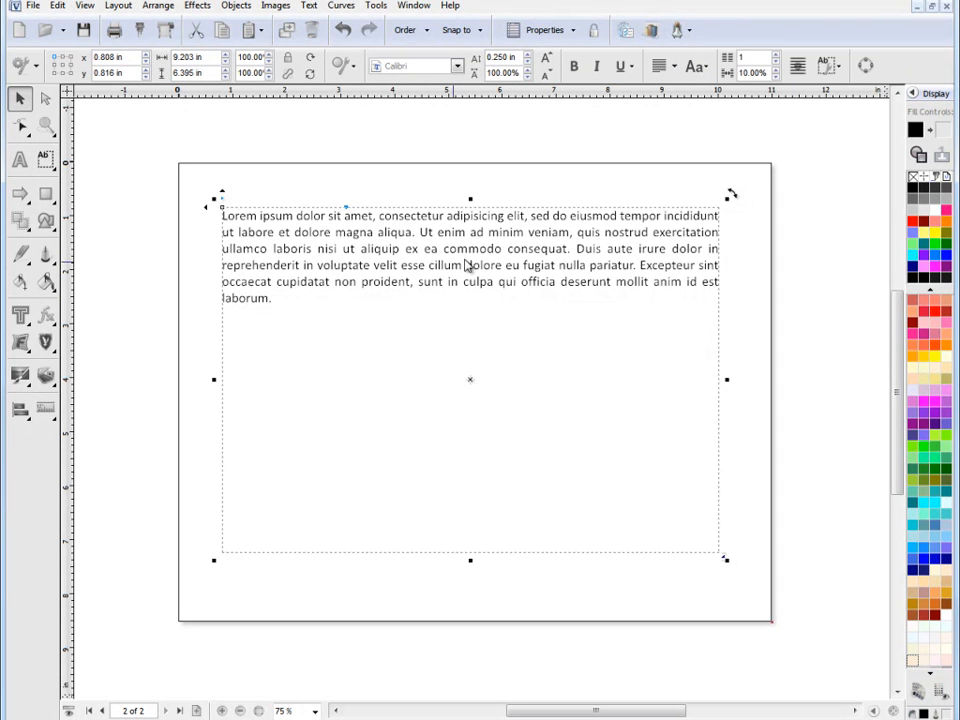
{"action": "left_click", "coordinate": [840, 67]}
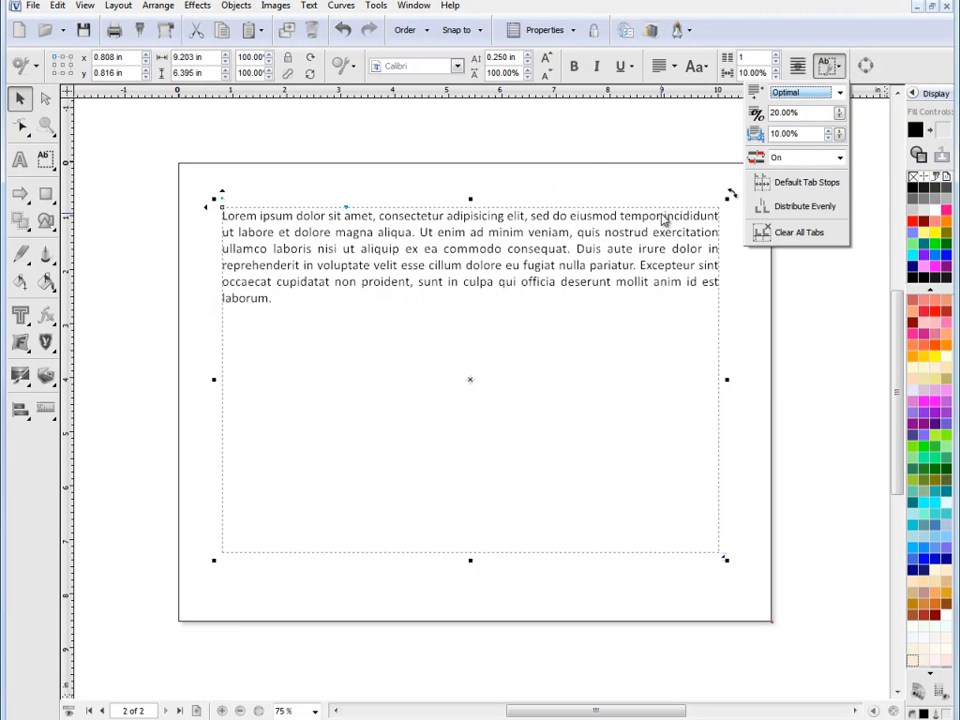
{"action": "left_click", "coordinate": [829, 131]}
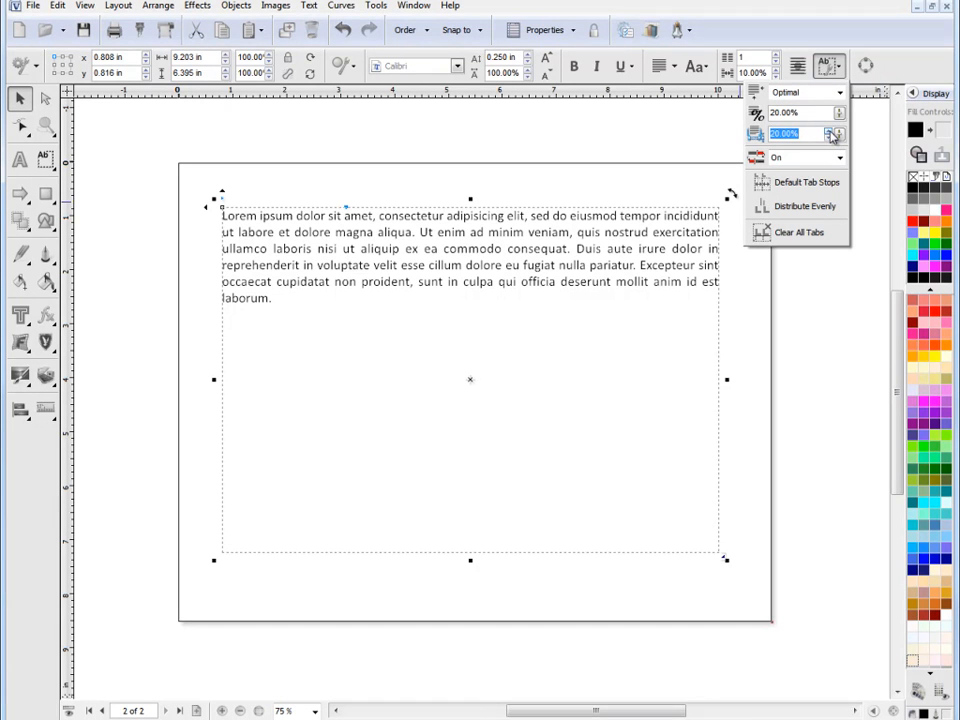
Step: Try 15% as the second percentage in the text frame's Optimal paragraph options
{"action": "left_click", "coordinate": [829, 131]}
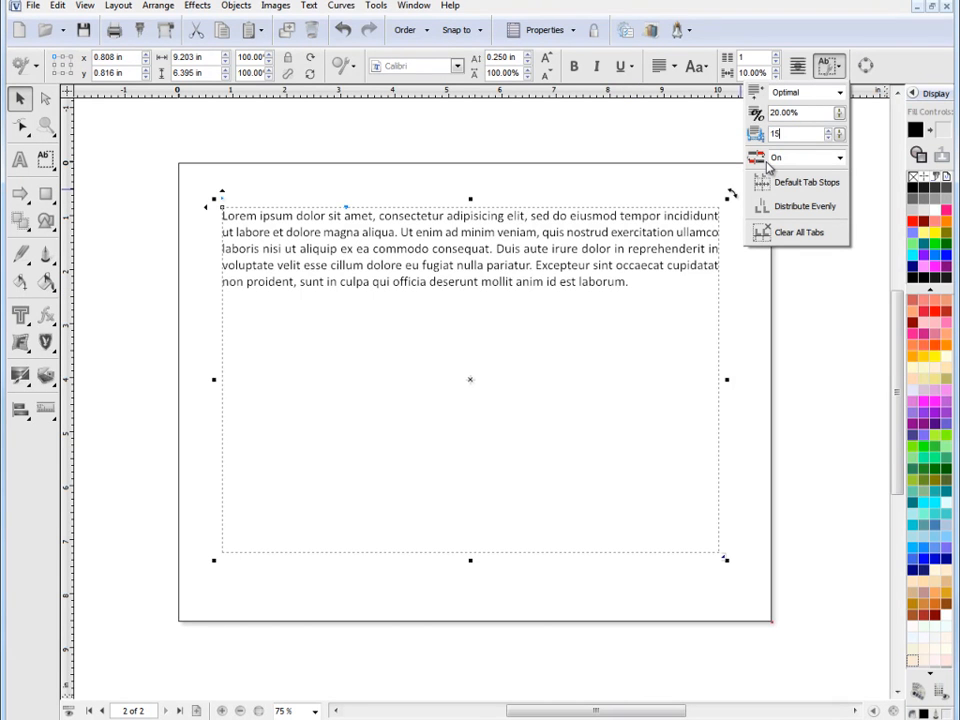
{"action": "type", "text": "15"}
{"action": "key", "text": "Return"}
{"action": "left_click_drag", "start_coordinate": [814, 133], "coordinate": [737, 141]}
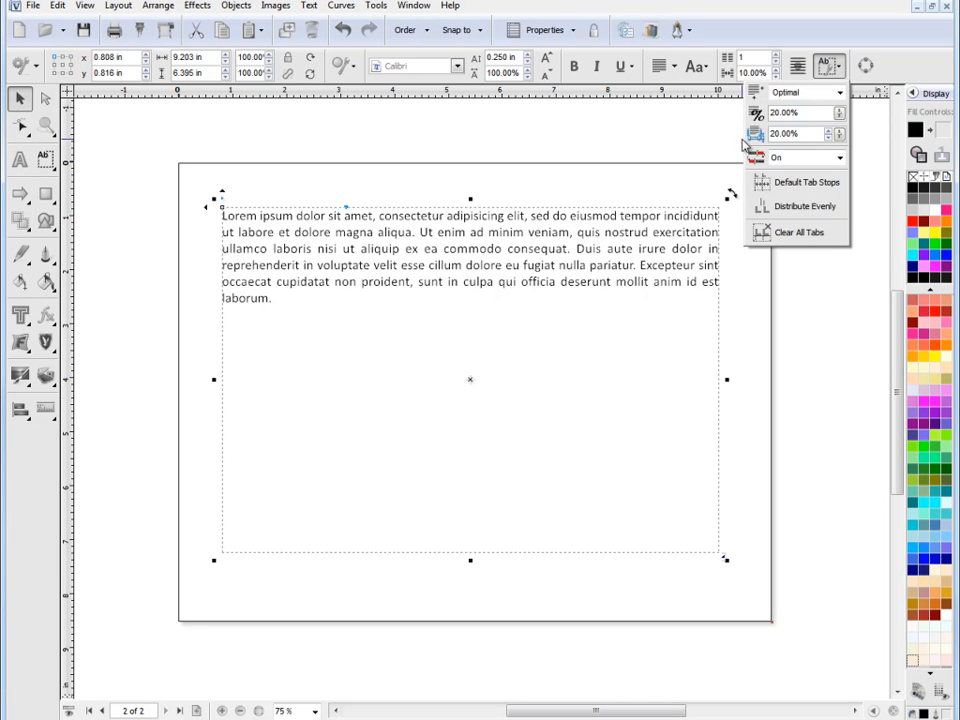
Step: Set the second percentage in the Optimal paragraph options to 23% and deselect the text frame
{"action": "left_click_drag", "start_coordinate": [805, 133], "coordinate": [717, 133]}
{"action": "type", "text": "23"}
{"action": "key", "text": "Return"}
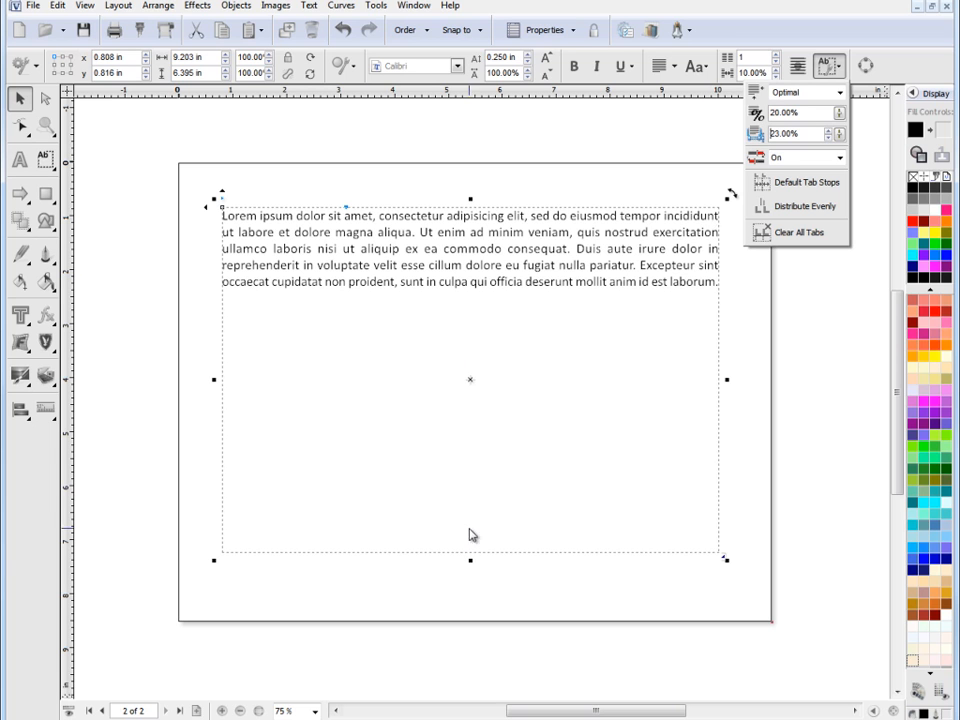
{"action": "left_click", "coordinate": [194, 269]}
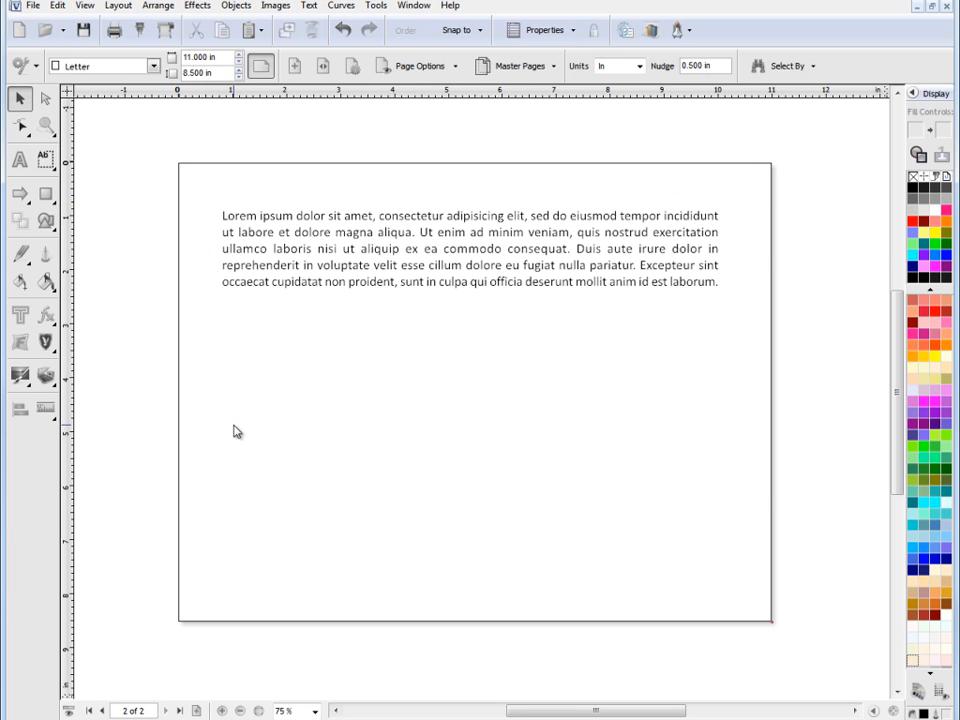
Step: Select all the text inside the Lorem ipsum frame and align it to the left
{"action": "left_click", "coordinate": [471, 287]}
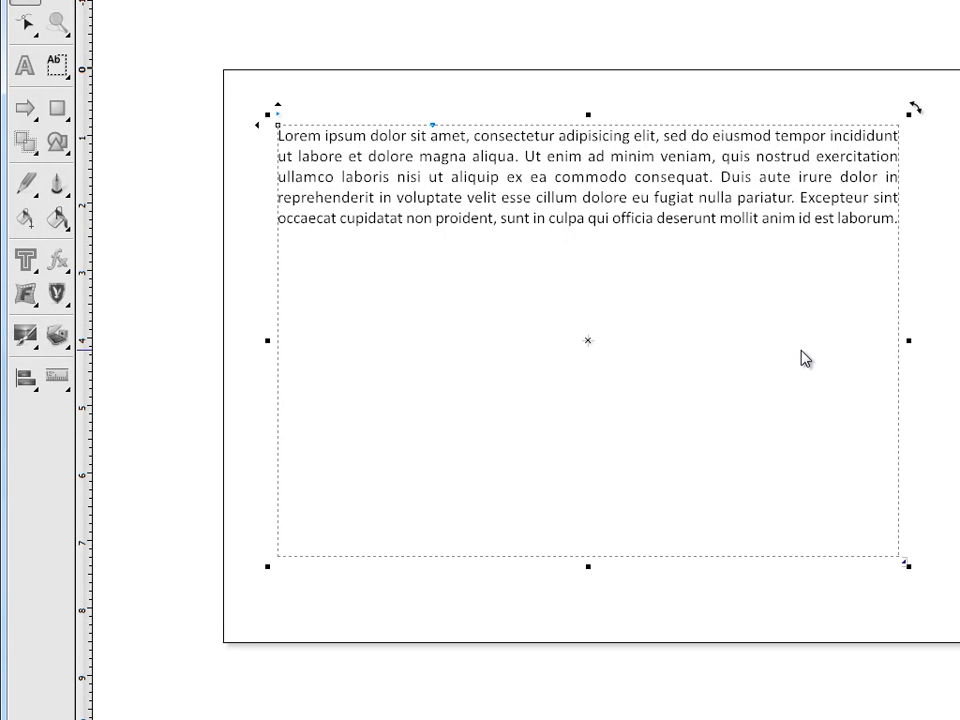
{"action": "left_click", "coordinate": [25, 65]}
{"action": "left_click", "coordinate": [548, 176]}
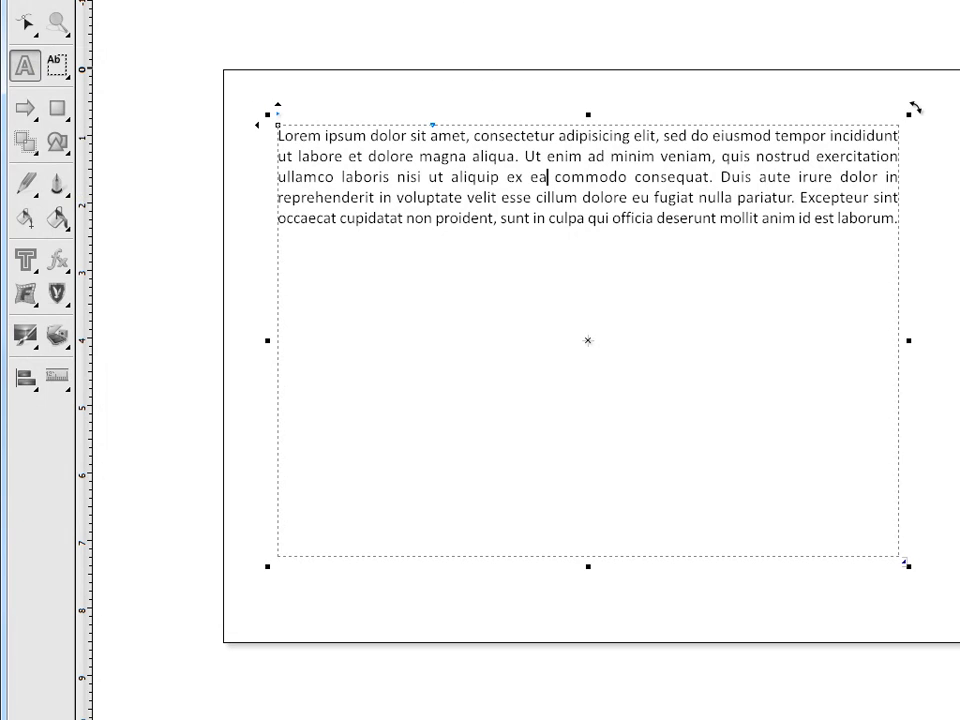
{"action": "left_click_drag", "start_coordinate": [278, 135], "coordinate": [790, 217]}
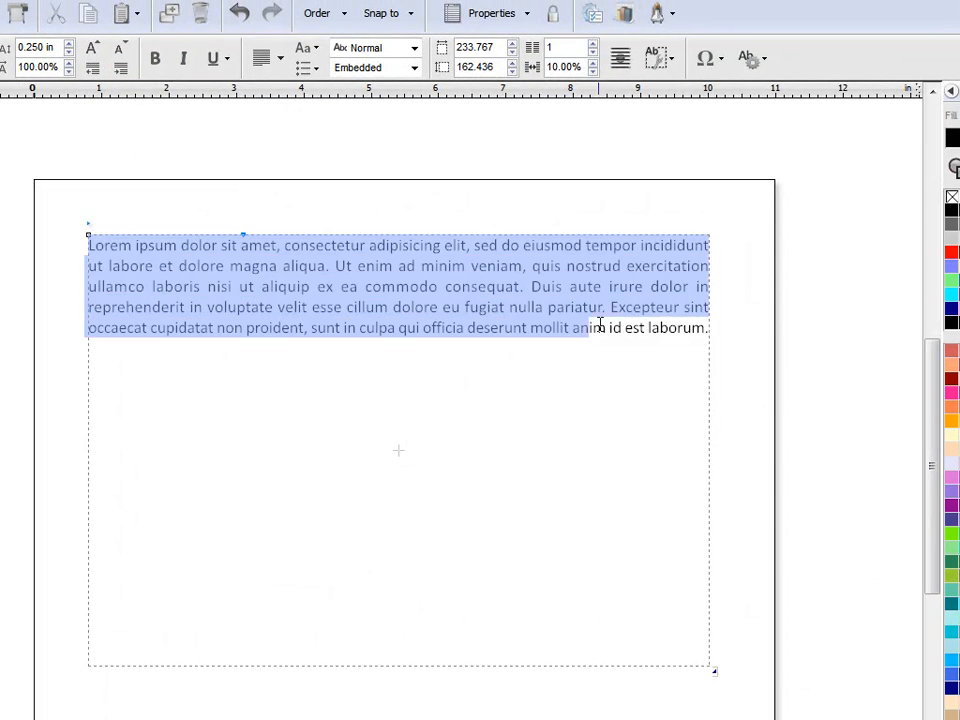
{"action": "left_click_drag", "start_coordinate": [600, 326], "coordinate": [744, 336]}
{"action": "left_click", "coordinate": [268, 58]}
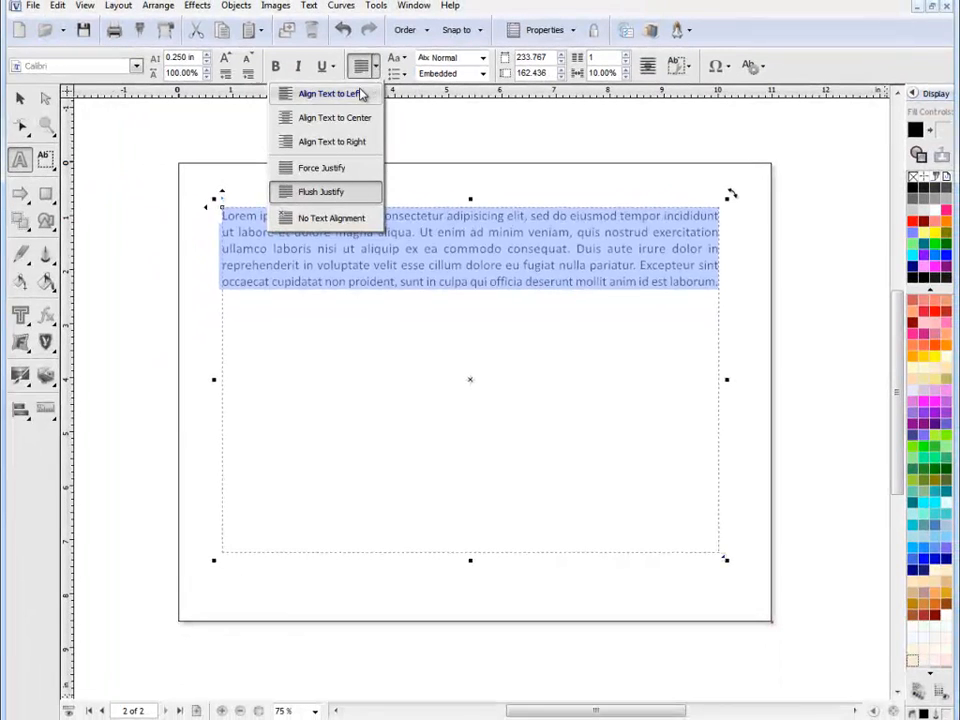
{"action": "left_click", "coordinate": [361, 94]}
Step: Split the text into three paragraphs separated by blank lines, breaking before "Ut enim" and before "Duis aute"
{"action": "left_click", "coordinate": [526, 248]}
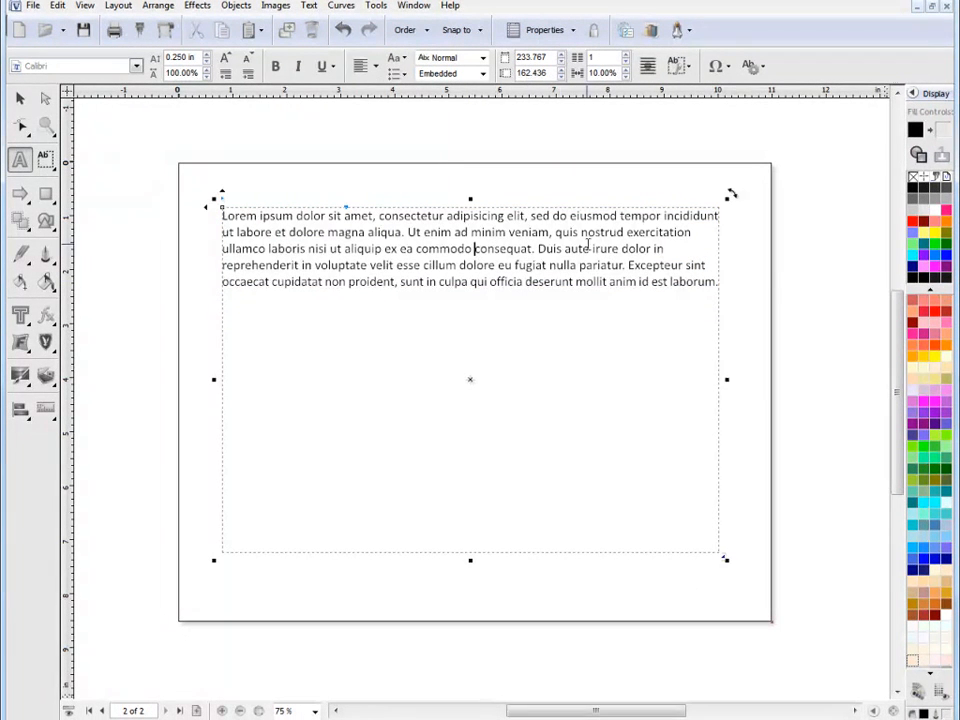
{"action": "left_click", "coordinate": [408, 232]}
{"action": "key", "text": "Return"}
{"action": "key", "text": "Return"}
{"action": "key", "text": "Return"}
{"action": "key", "text": "Return"}
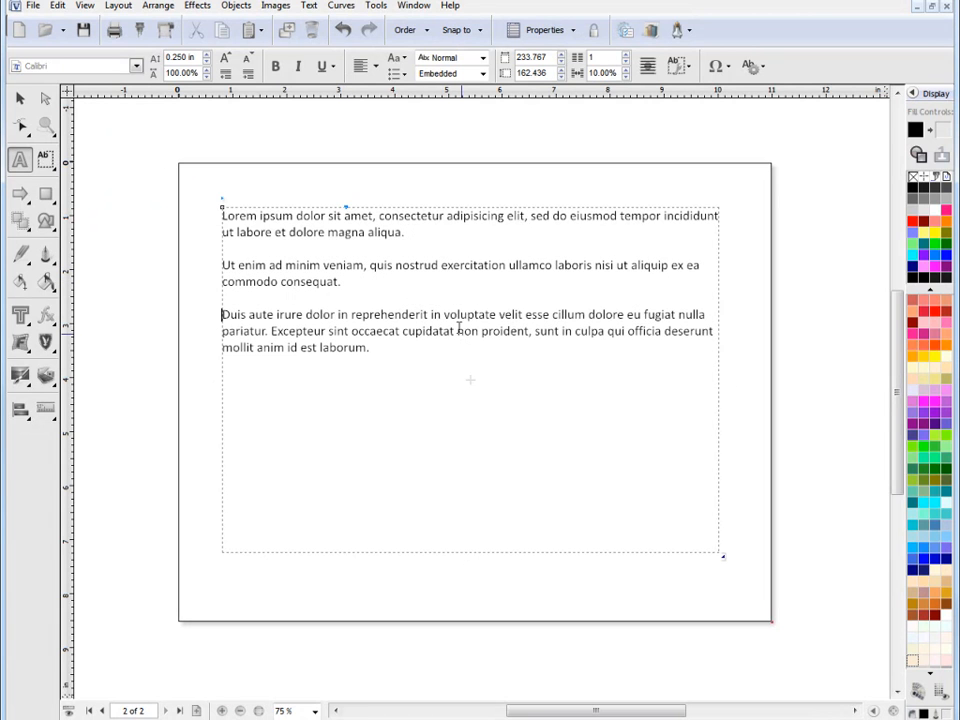
Step: Indent the second paragraph, beginning "Ut enim ad minim", by about 1 in and deselect the frame
{"action": "left_click_drag", "start_coordinate": [375, 284], "coordinate": [231, 268]}
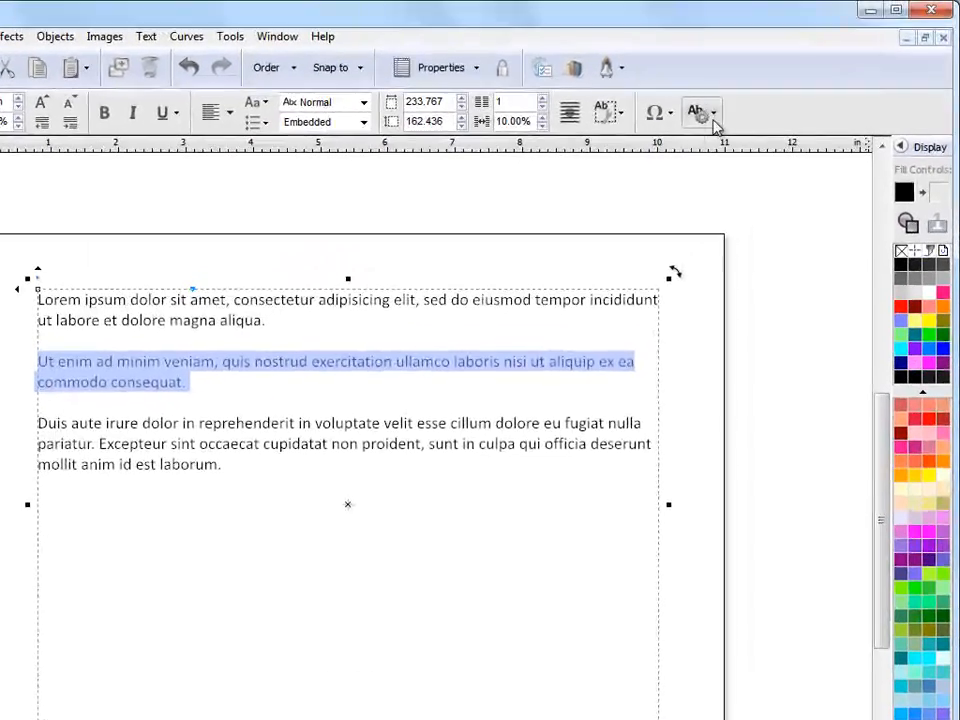
{"action": "left_click", "coordinate": [762, 66]}
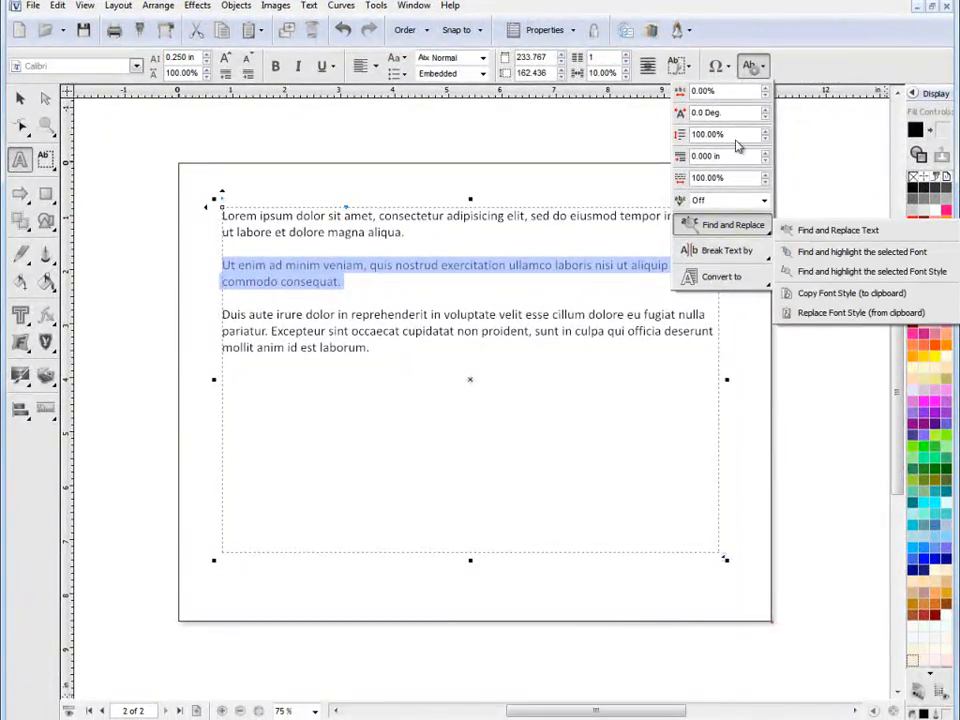
{"action": "left_click", "coordinate": [733, 155]}
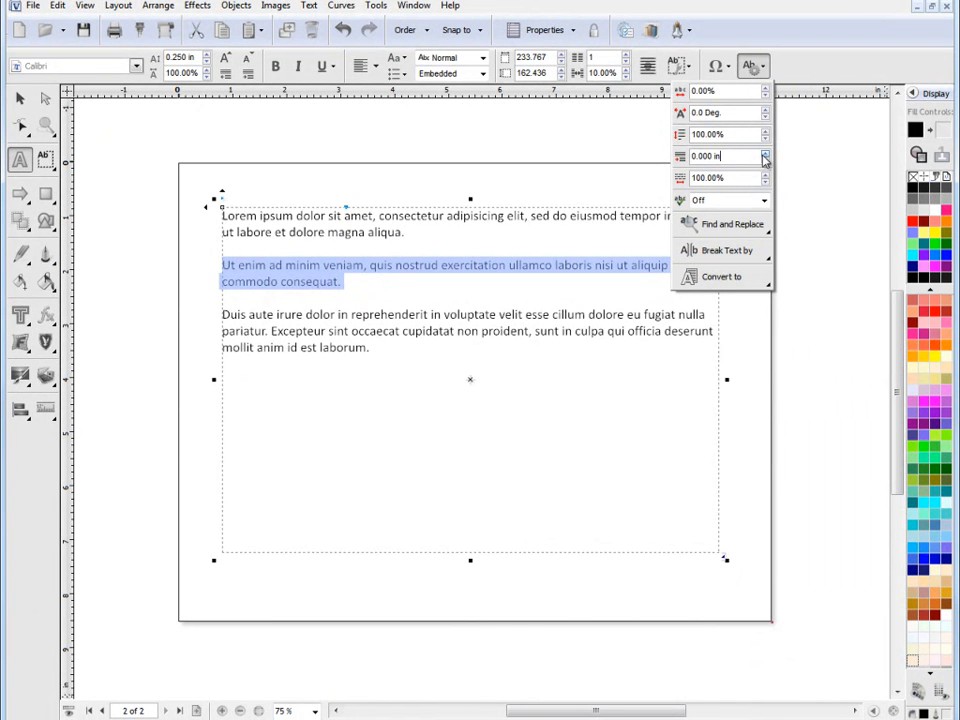
{"action": "left_click", "coordinate": [764, 158]}
{"action": "left_click", "coordinate": [486, 281]}
{"action": "key", "text": "Escape"}
{"action": "key", "text": "Escape"}
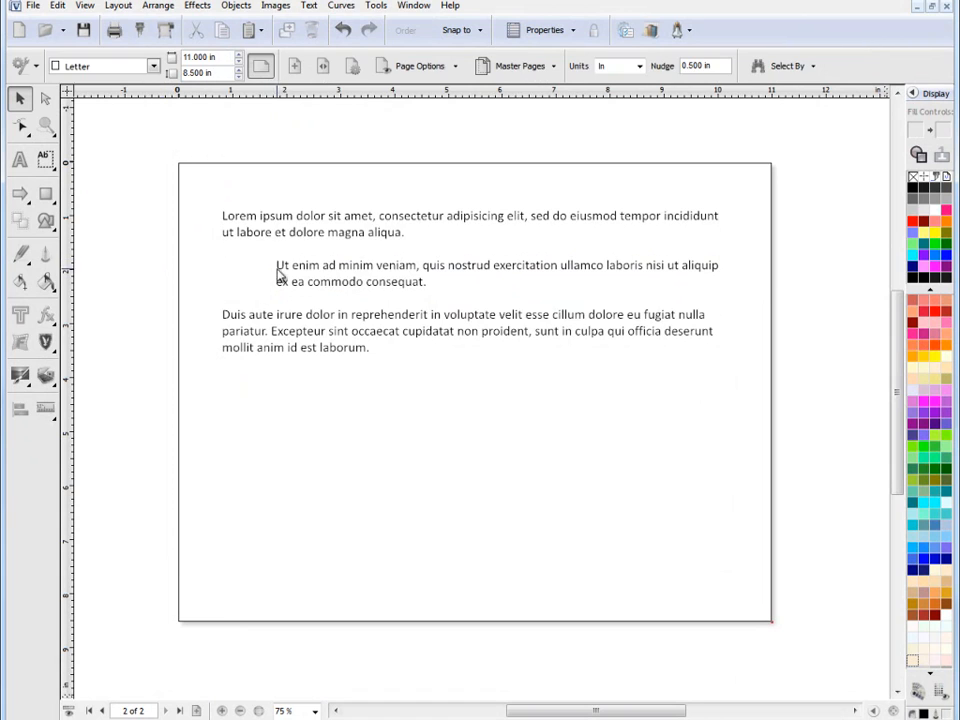
Step: Split off "Excepteur sint occaecat" as a separate last paragraph and indent it about 1 in, matching the "Ut enim" paragraph
{"action": "left_click", "coordinate": [420, 334]}
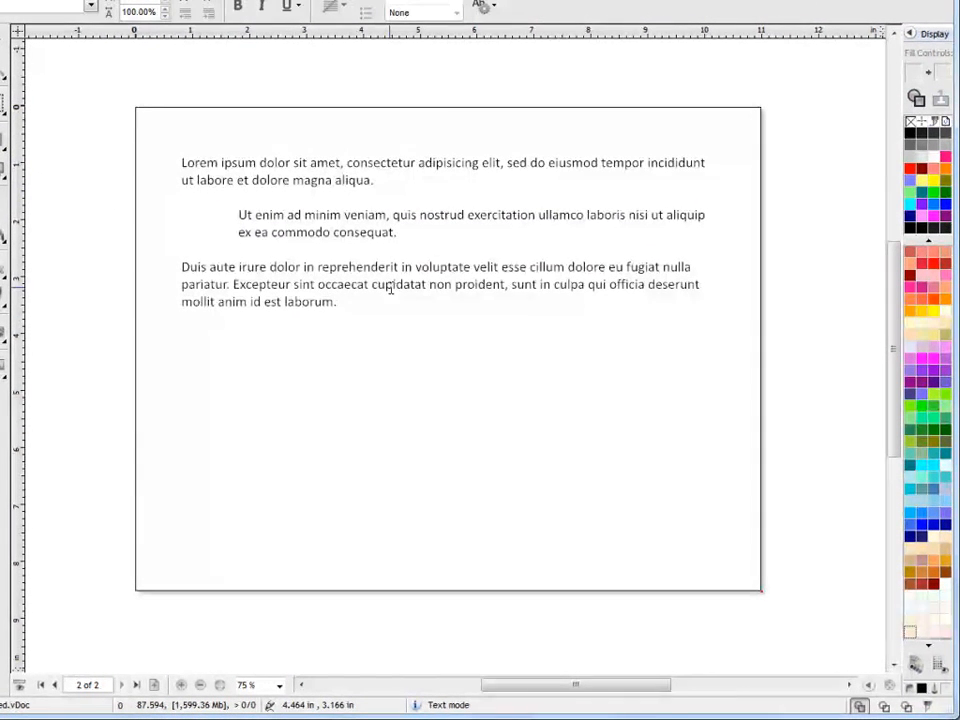
{"action": "left_click", "coordinate": [232, 284]}
{"action": "key", "text": "Return"}
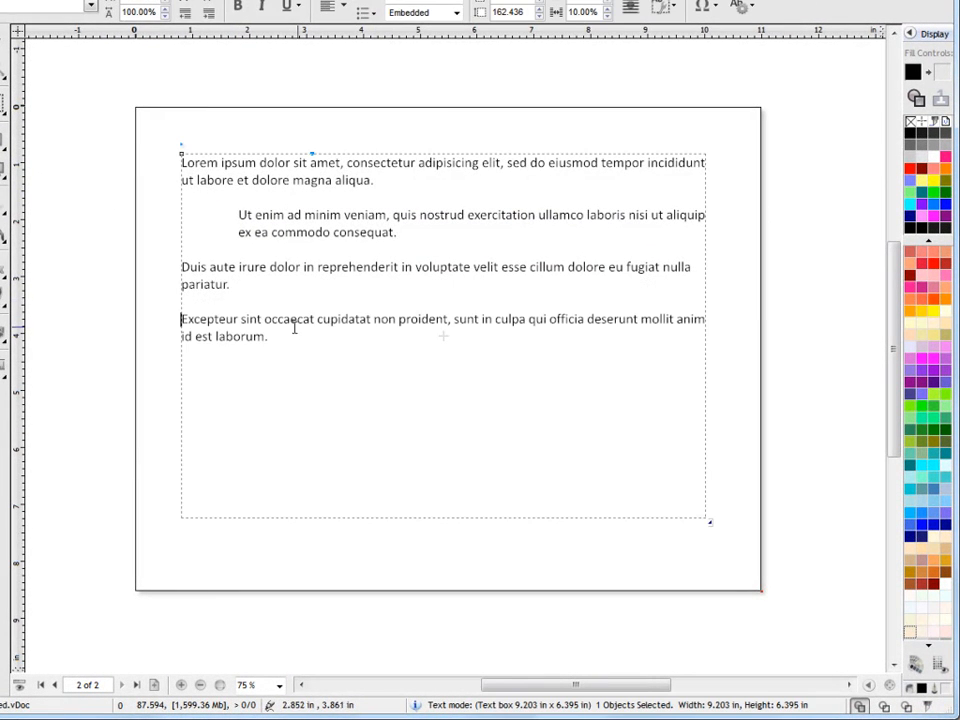
{"action": "left_click_drag", "start_coordinate": [268, 337], "coordinate": [184, 326]}
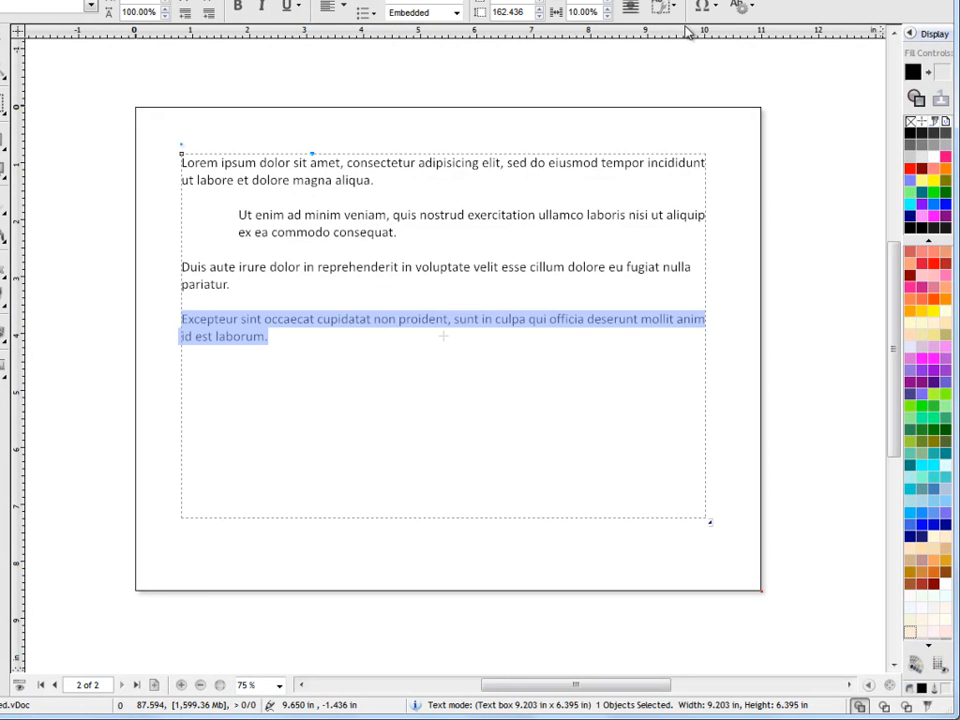
{"action": "left_click", "coordinate": [745, 10]}
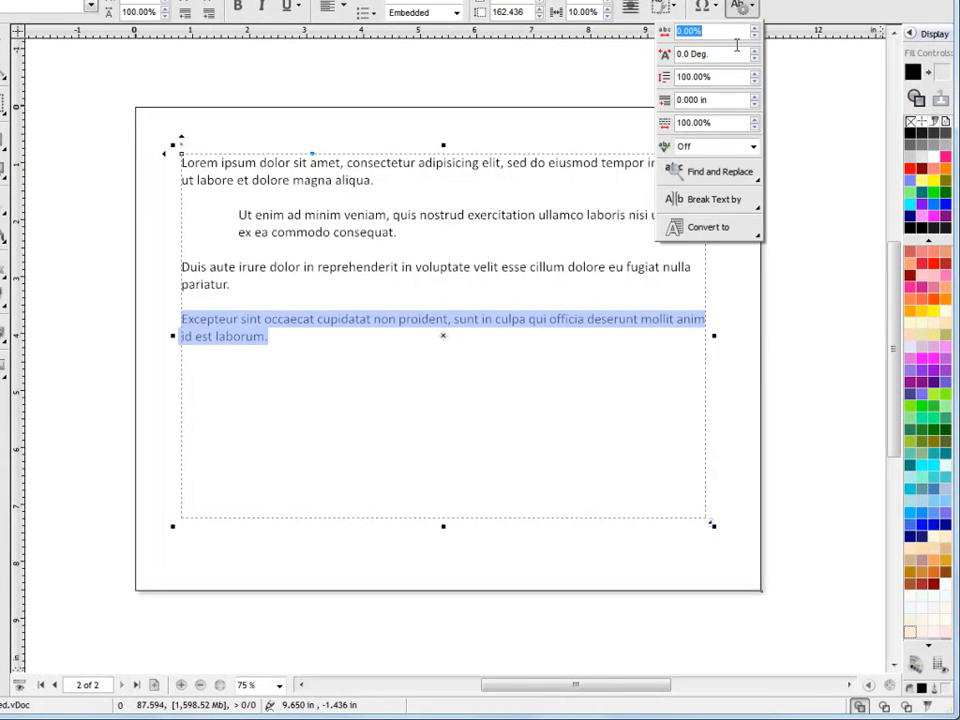
{"action": "left_click", "coordinate": [754, 96]}
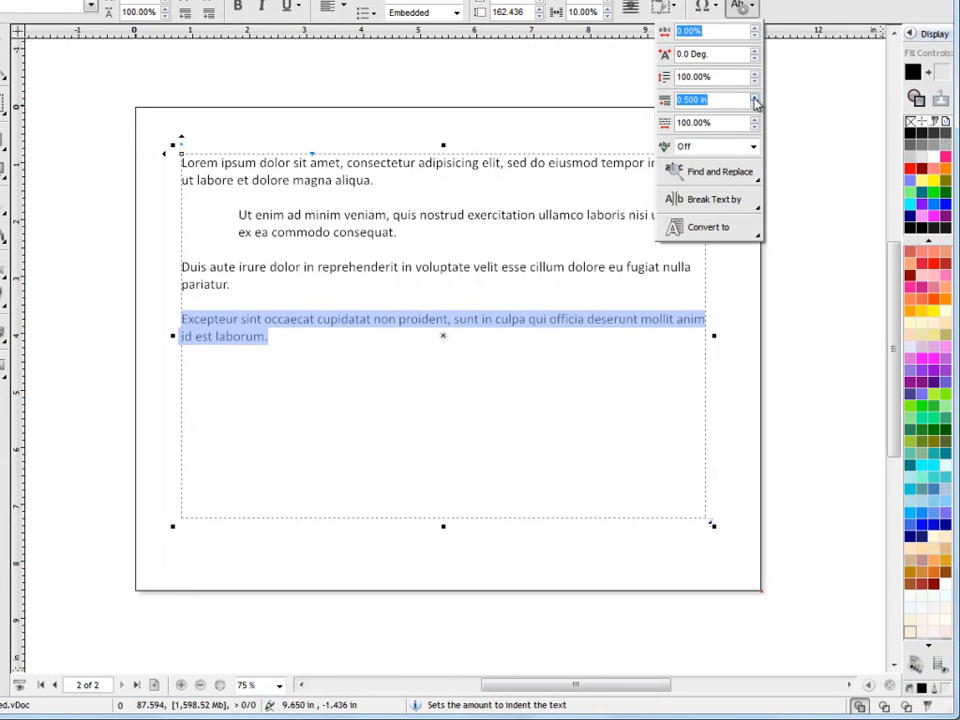
{"action": "left_click", "coordinate": [464, 216]}
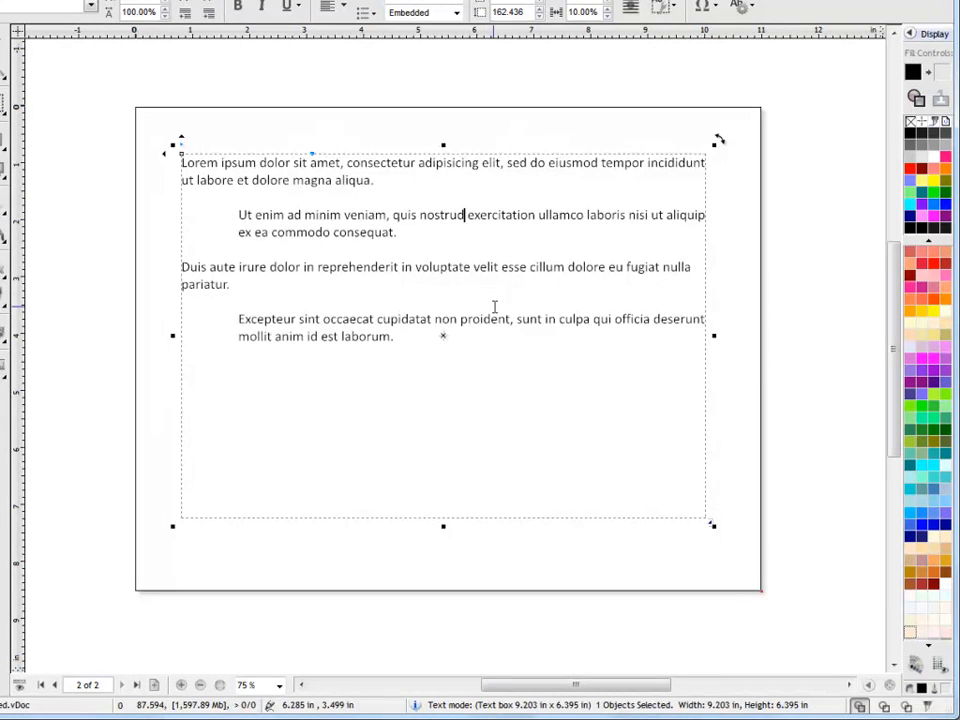
Step: Undo the indents and paragraph breaks back to the single left-aligned paragraph
{"action": "left_click", "coordinate": [410, 50]}
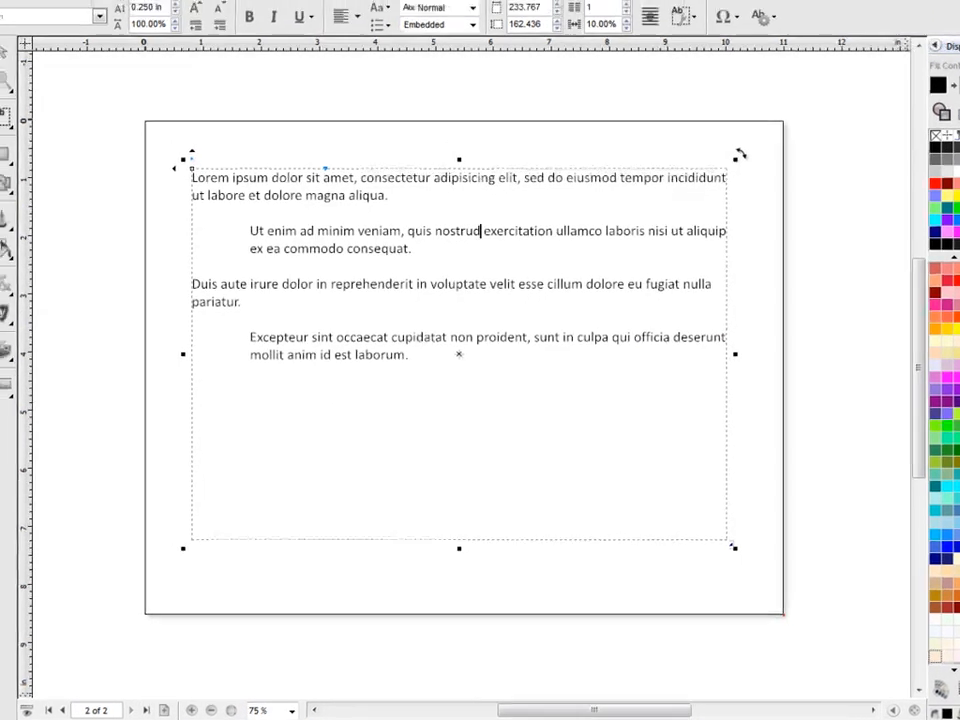
{"action": "left_click", "coordinate": [409, 49]}
{"action": "left_click", "coordinate": [409, 49]}
{"action": "left_click", "coordinate": [409, 49]}
{"action": "left_click", "coordinate": [409, 49]}
{"action": "left_click", "coordinate": [430, 68]}
{"action": "left_click", "coordinate": [430, 68]}
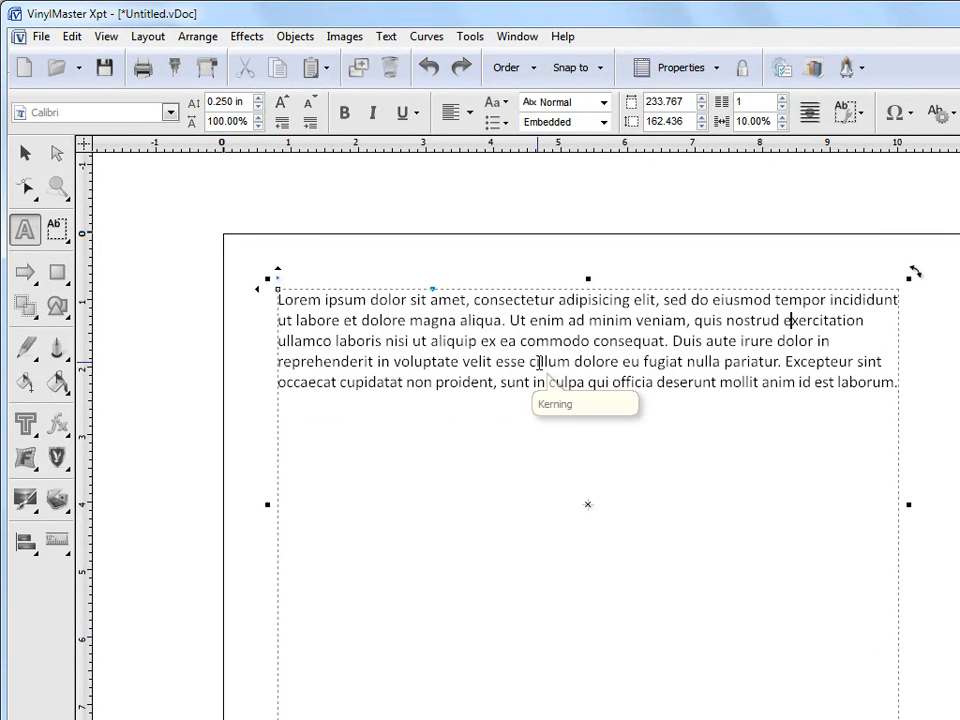
Step: Leave text editing and set the selected text frame to 2 columns
{"action": "key", "text": "Escape"}
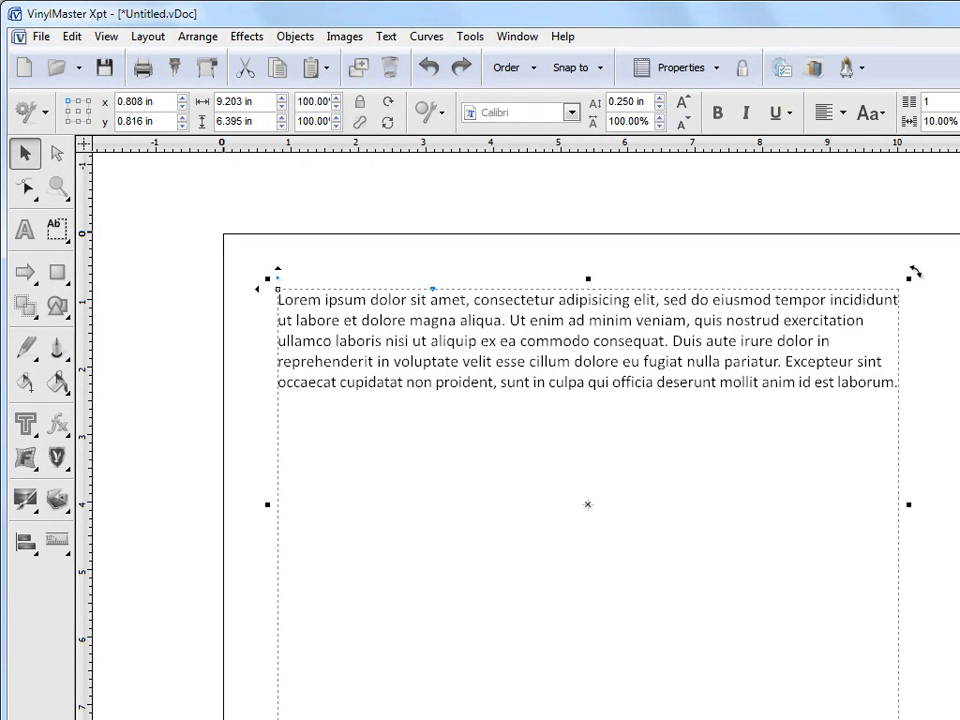
{"action": "left_click", "coordinate": [777, 58]}
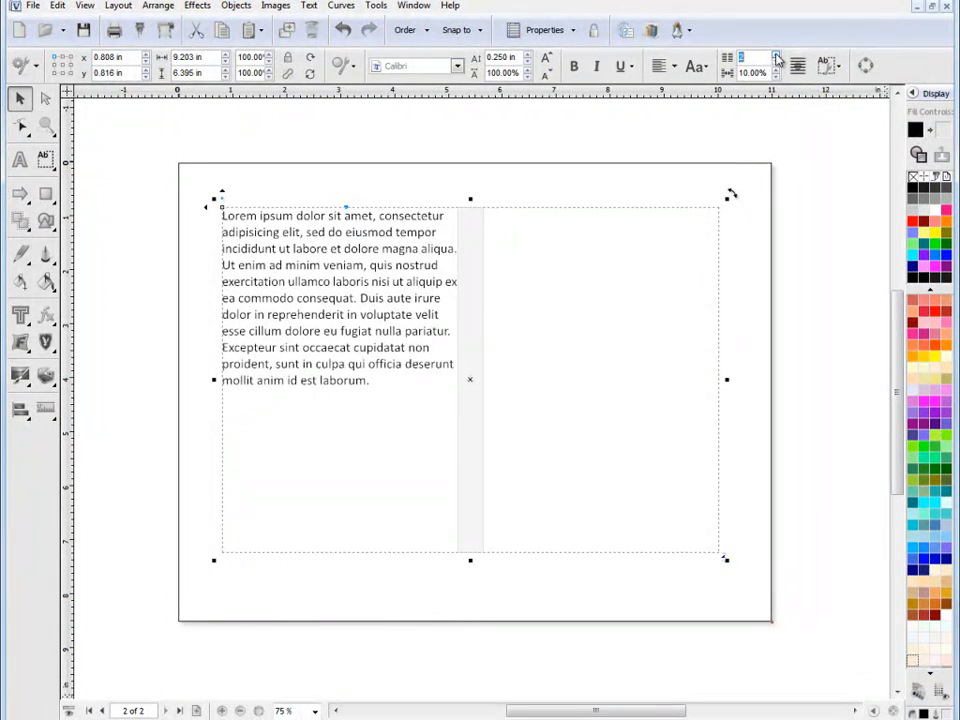
{"action": "left_click", "coordinate": [777, 58]}
{"action": "left_click", "coordinate": [777, 63]}
Step: Paste two more copies of the Lorem ipsum paragraph at the end of the text, each preceded by a blank line
{"action": "left_click", "coordinate": [19, 160]}
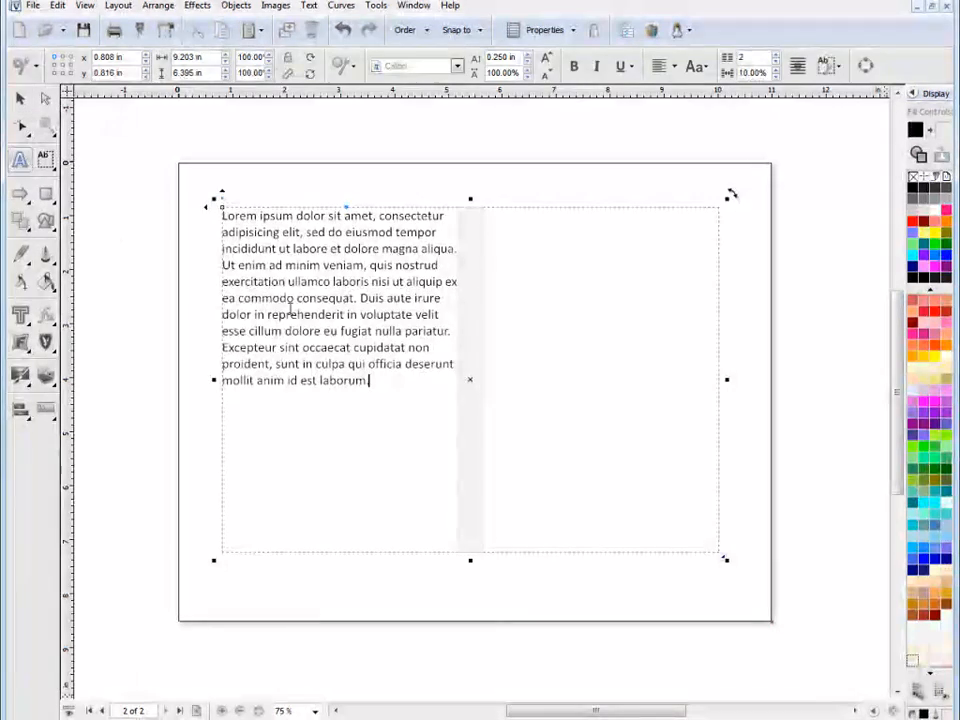
{"action": "left_click", "coordinate": [372, 381]}
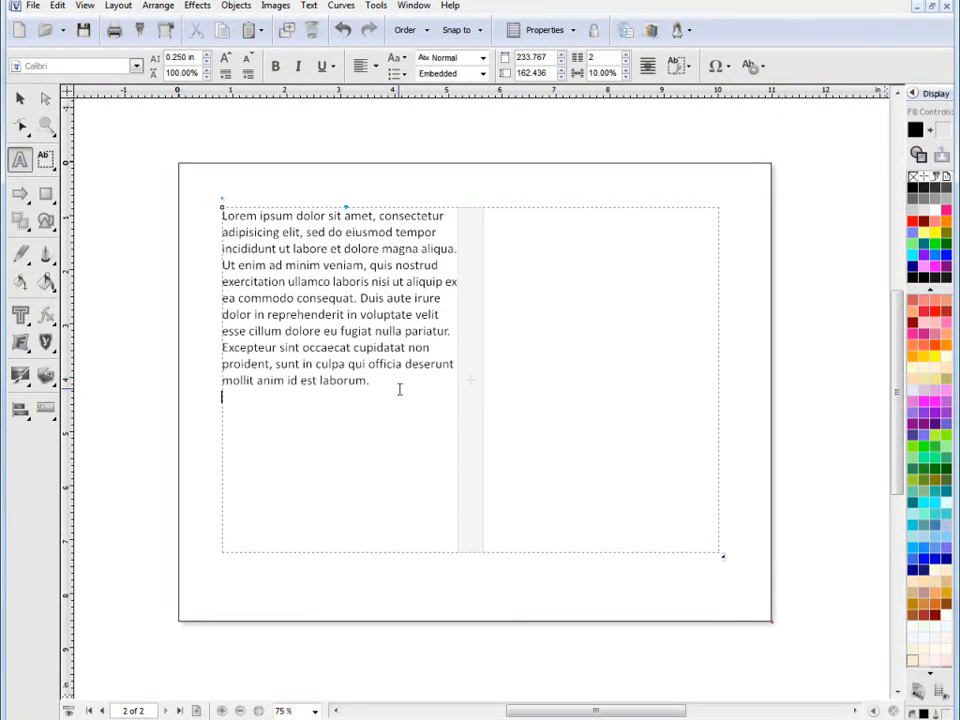
{"action": "type", "text": "Lorem ipsum dolor sit amet, consectetur adipisicing elit, sed do eiusmod tempor incididunt ut labore et dolore magna aliqua. Ut enim ad minim veniam, quis nostrud exercitation ullamco laboris nisi ut aliquip ex ea commodo consequat. Duis aute irure dolor in reprehenderit in voluptate velit esse cillum dolore eu fugiat nulla pariatur. Excepteur sint occaecat cupidatat non proident, sunt in culpa qui officia deserunt mollit anim id est laborum."}
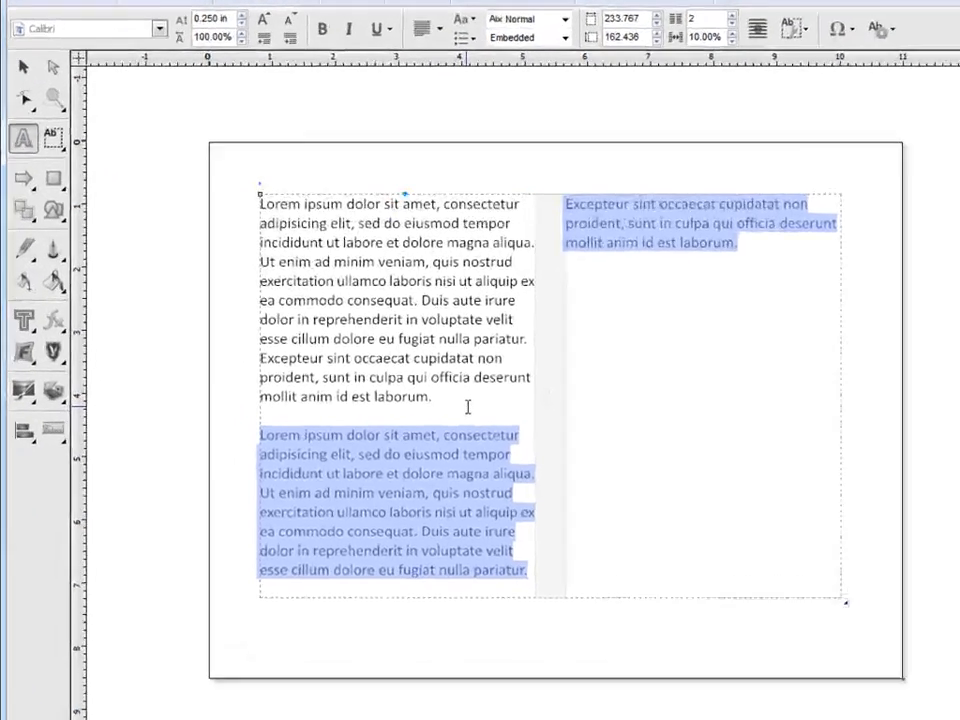
{"action": "left_click", "coordinate": [810, 251]}
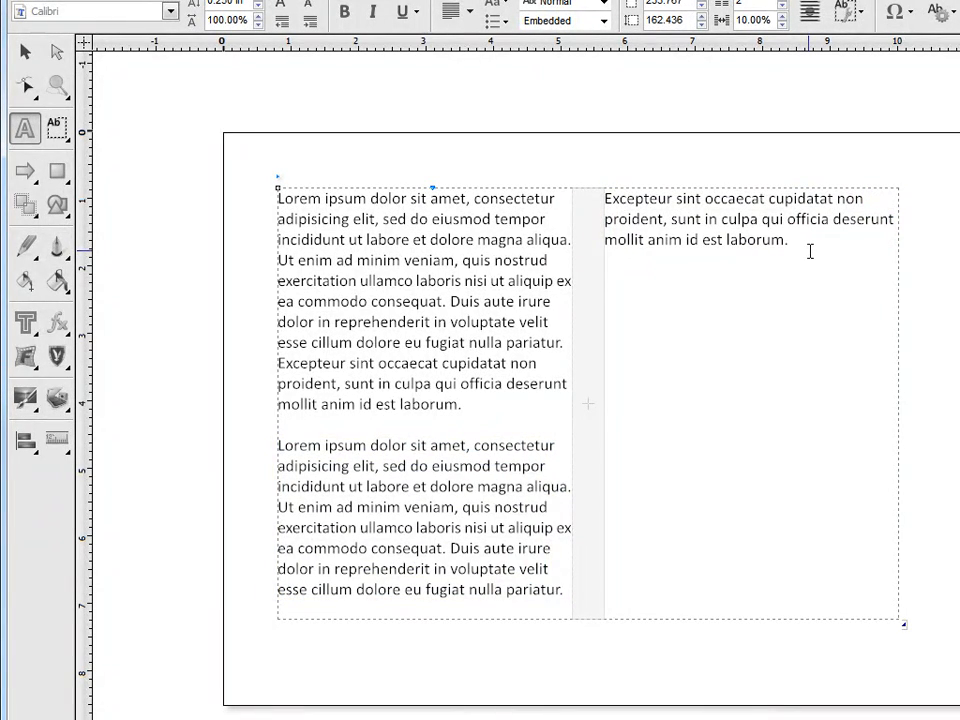
{"action": "type", "text": "Lorem ipsum dolor sit amet, consectetur adipisicing elit, sed do eiusmod tempor incididunt ut labore et dolore magna aliqua. Ut enim ad minim veniam, quis nostrud exercitation ullamco laboris nisi ut aliquip ex ea commodo consequat. Duis aute irure dolor in reprehenderit in voluptate velit esse cillum dolore eu fugiat nulla pariatur. Excepteur sint occaecat cupidatat non proident, sunt in culpa qui officia deserunt mollit anim id est laborum."}
Step: Paste a fourth Lorem ipsum paragraph at the end of the second column, delete it, paste it again and leave text editing
{"action": "left_click", "coordinate": [812, 468]}
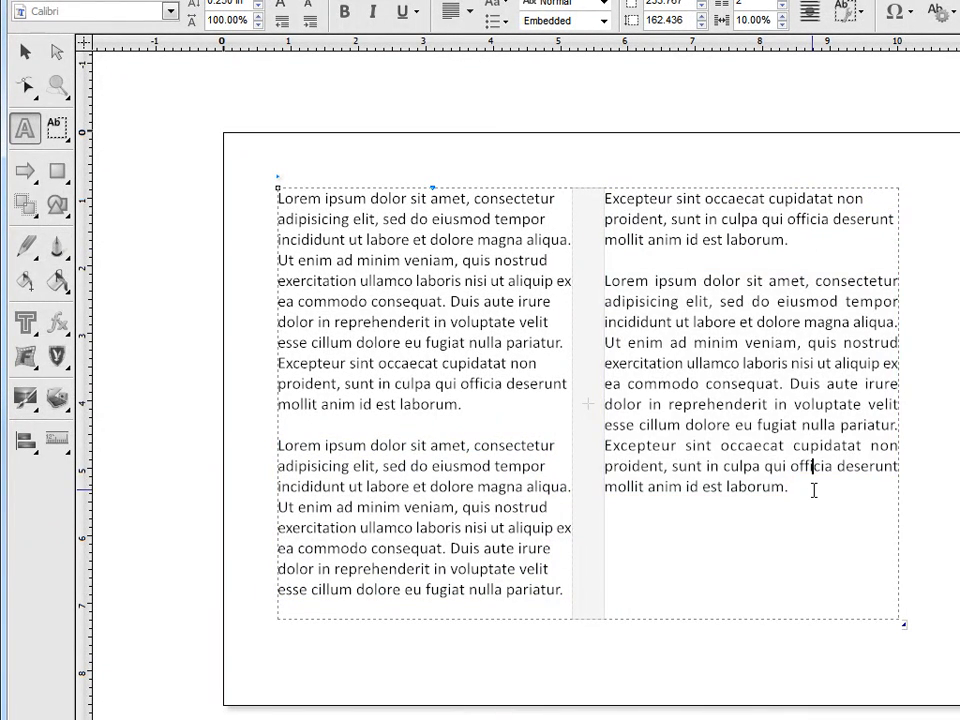
{"action": "left_click", "coordinate": [807, 486]}
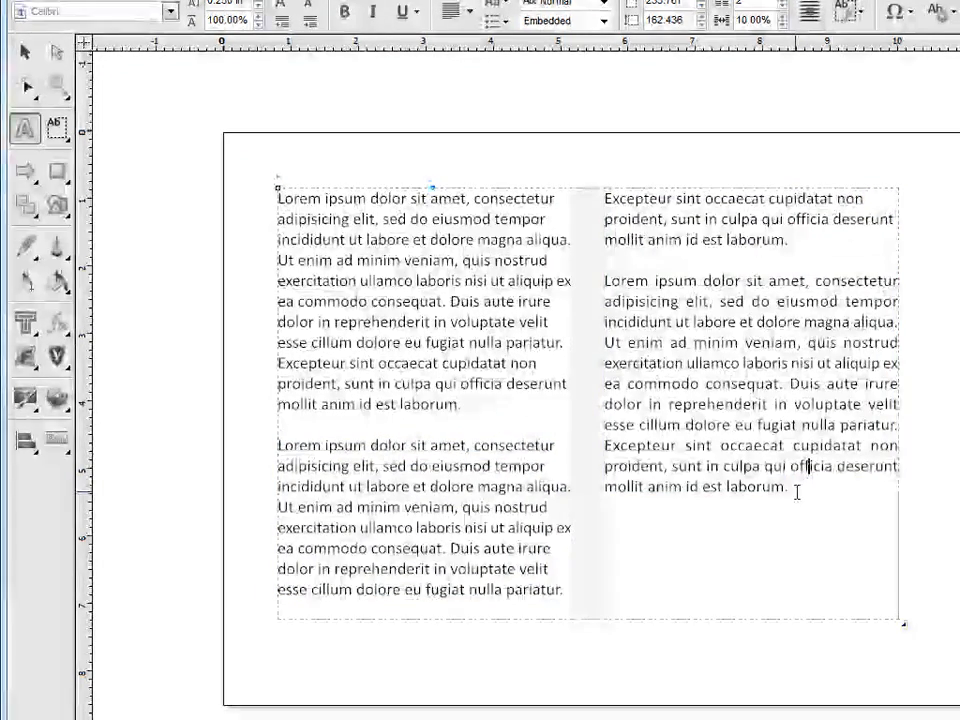
{"action": "key", "text": "ctrl+v"}
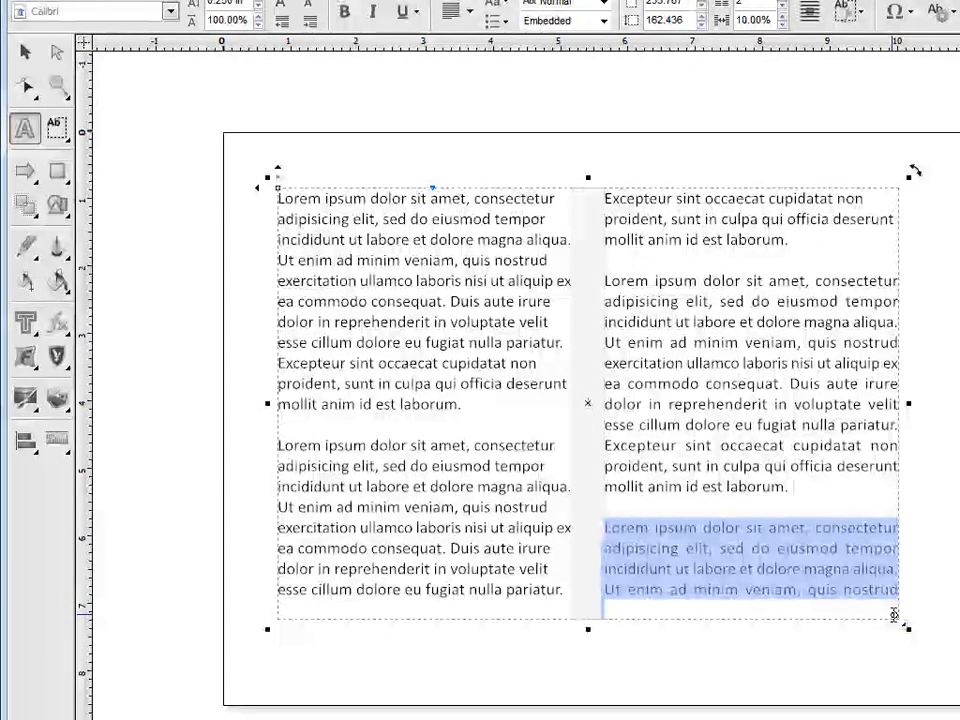
{"action": "key", "text": "Delete"}
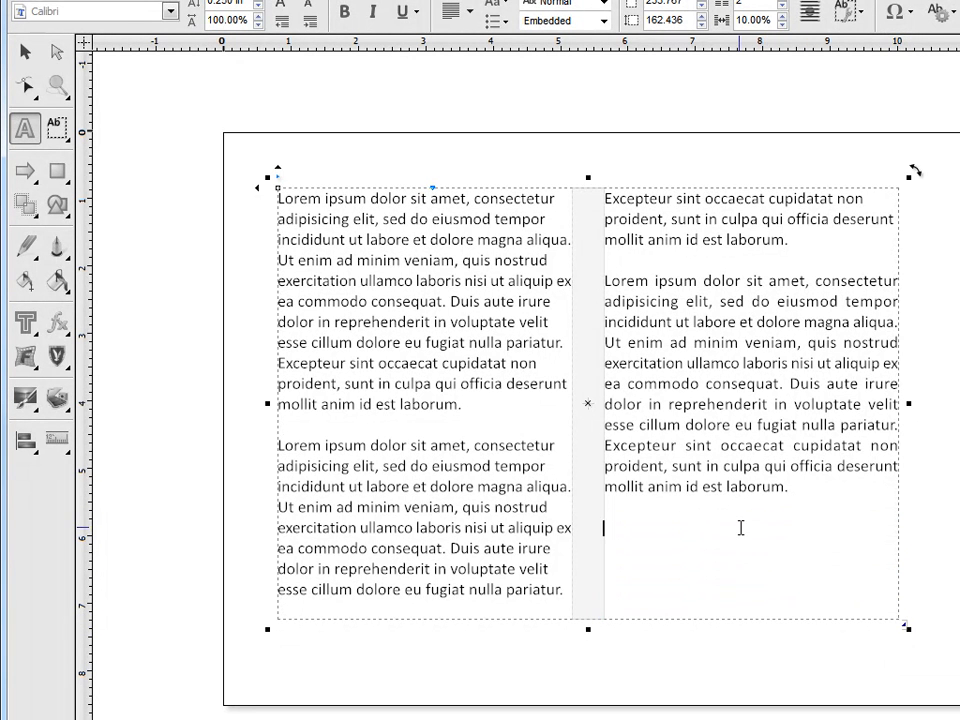
{"action": "key", "text": "ctrl+v"}
{"action": "key", "text": "Escape"}
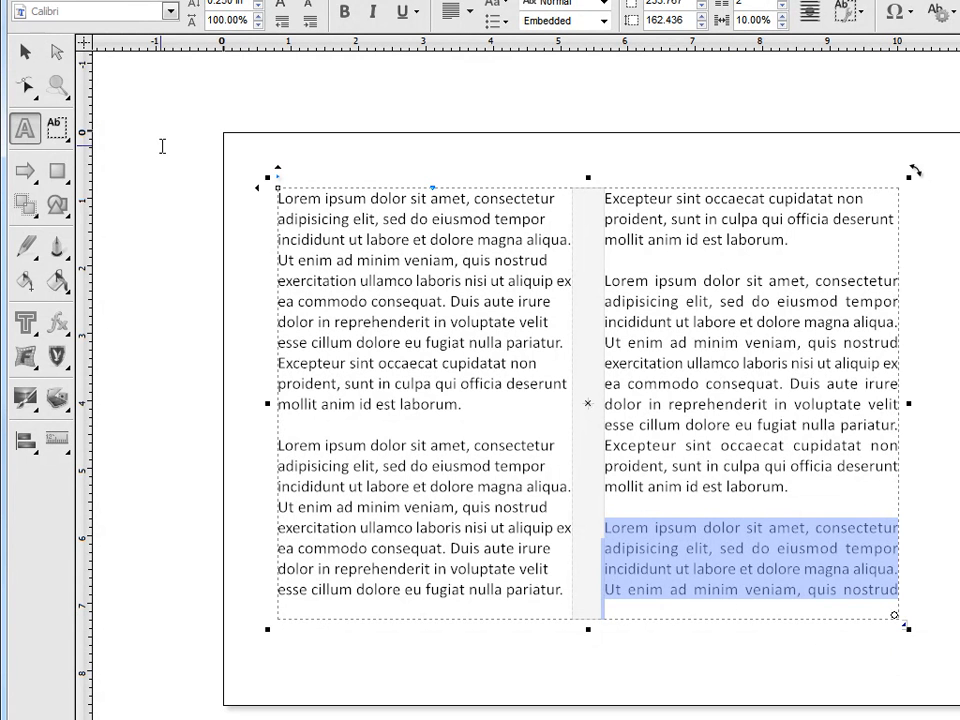
{"action": "left_click", "coordinate": [25, 51]}
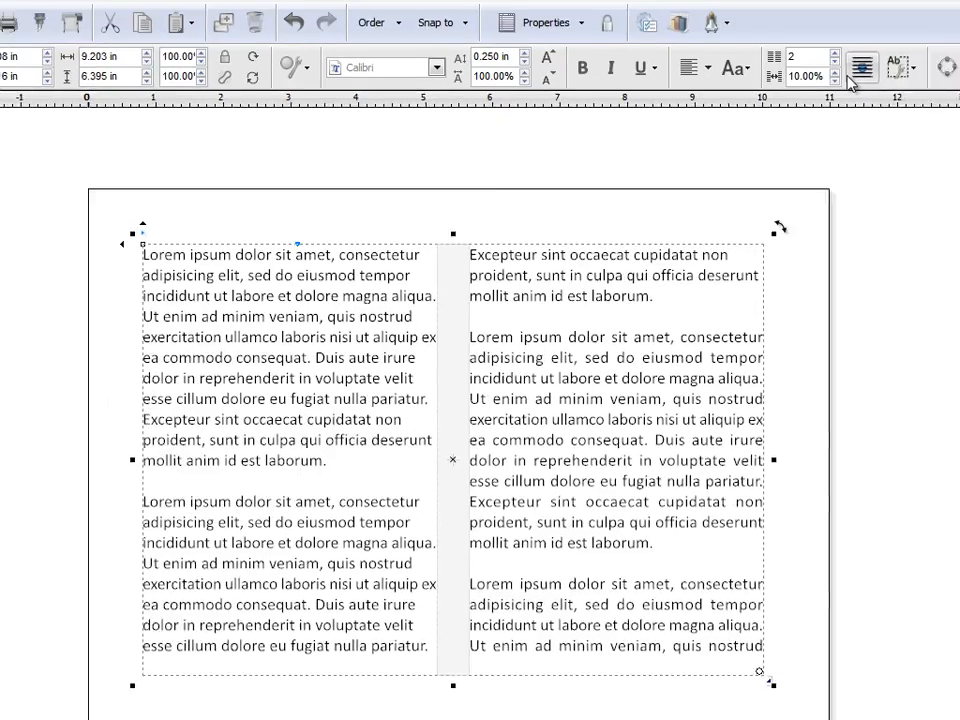
Step: Increase the spacing between the frame's two text columns to 12%
{"action": "left_click", "coordinate": [840, 68]}
{"action": "left_click", "coordinate": [731, 117]}
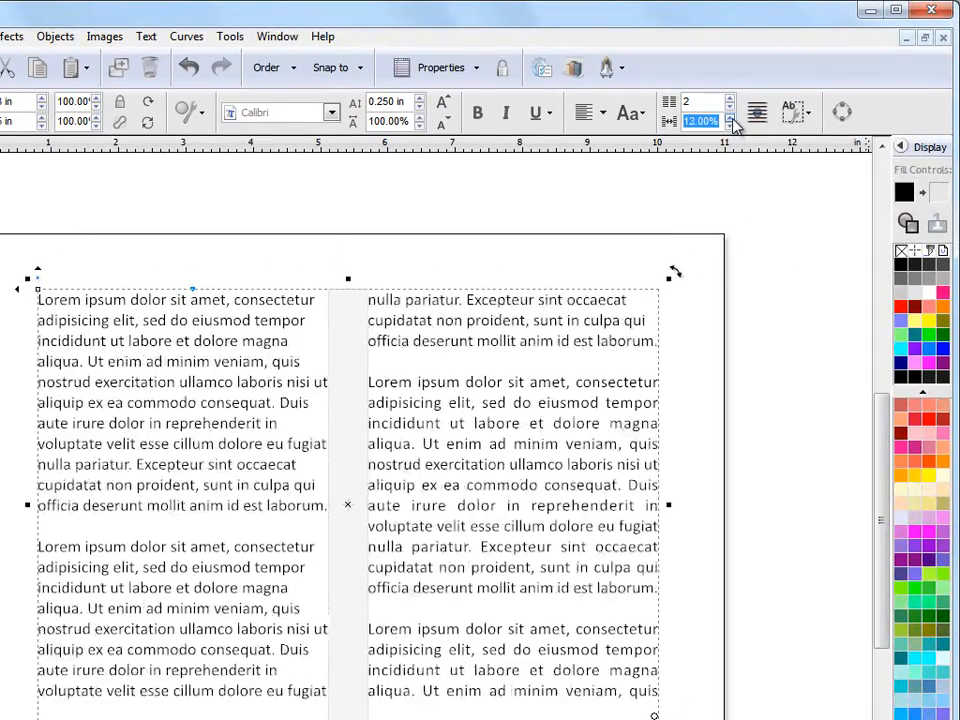
Step: Reduce the spacing between the text frame's two columns to 8%
{"action": "left_click", "coordinate": [731, 117]}
{"action": "left_click", "coordinate": [731, 126]}
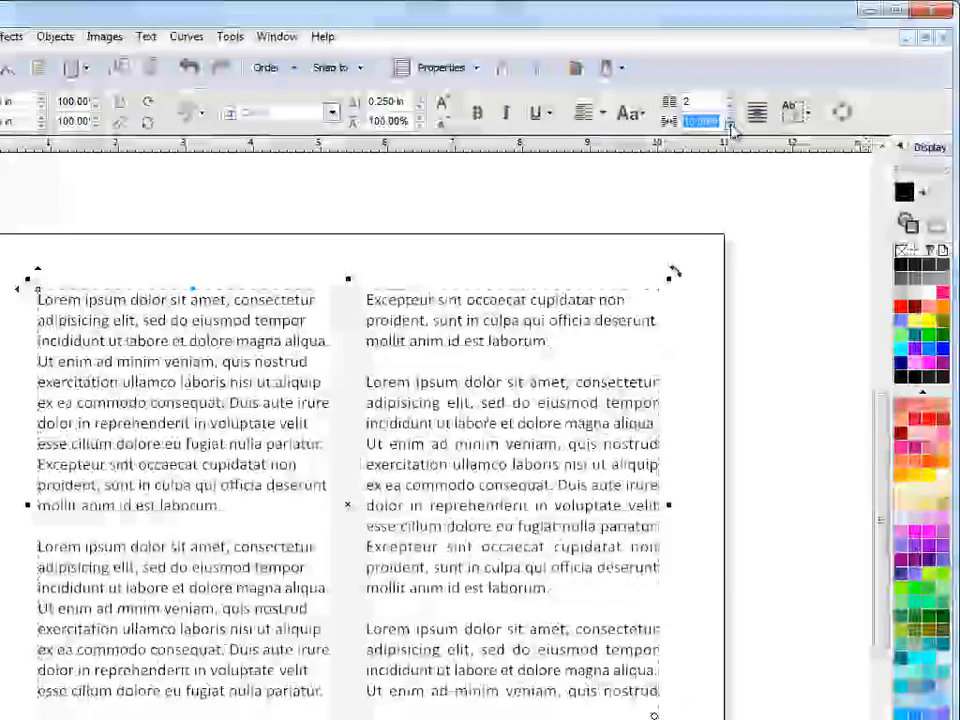
{"action": "left_click", "coordinate": [731, 117]}
{"action": "left_click", "coordinate": [731, 117]}
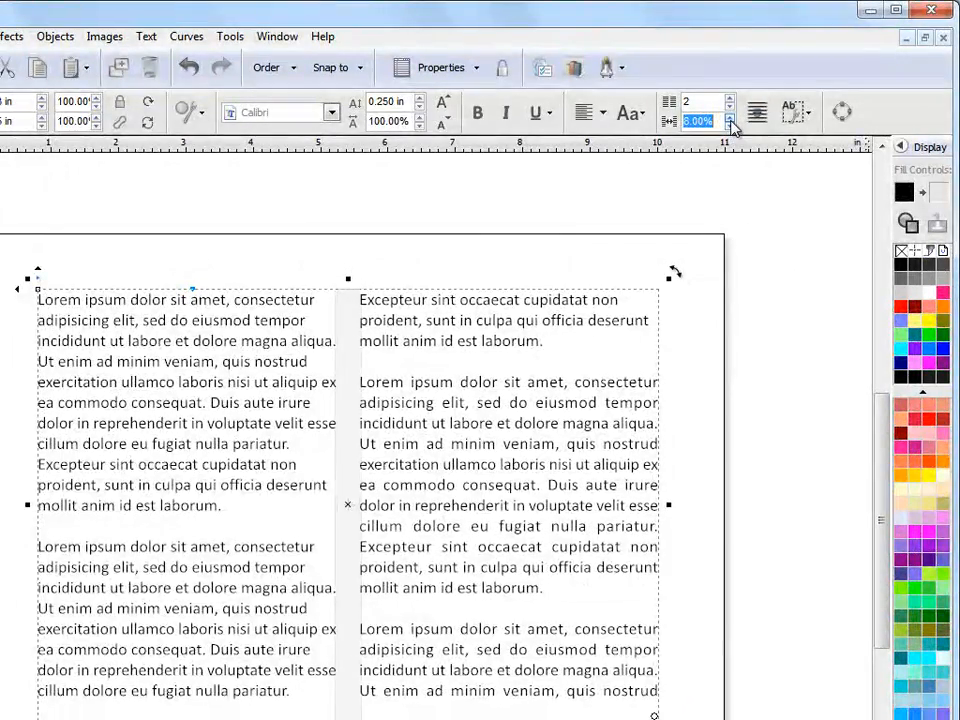
Step: Apply Flush Justify to all the text in the frame, then deselect the frame
{"action": "left_click", "coordinate": [606, 114]}
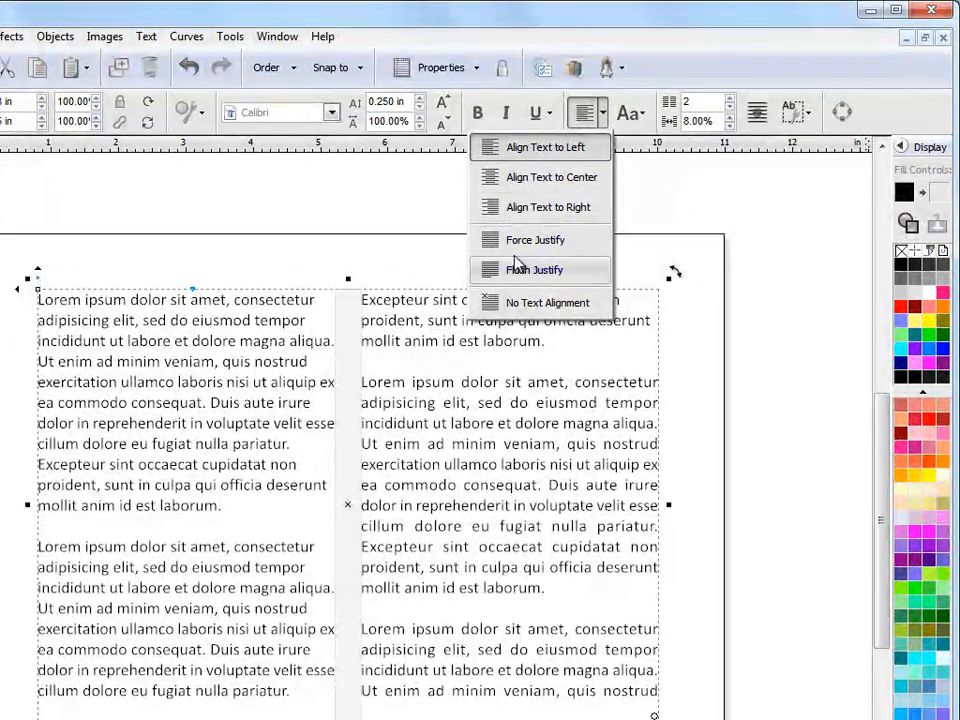
{"action": "left_click", "coordinate": [412, 338]}
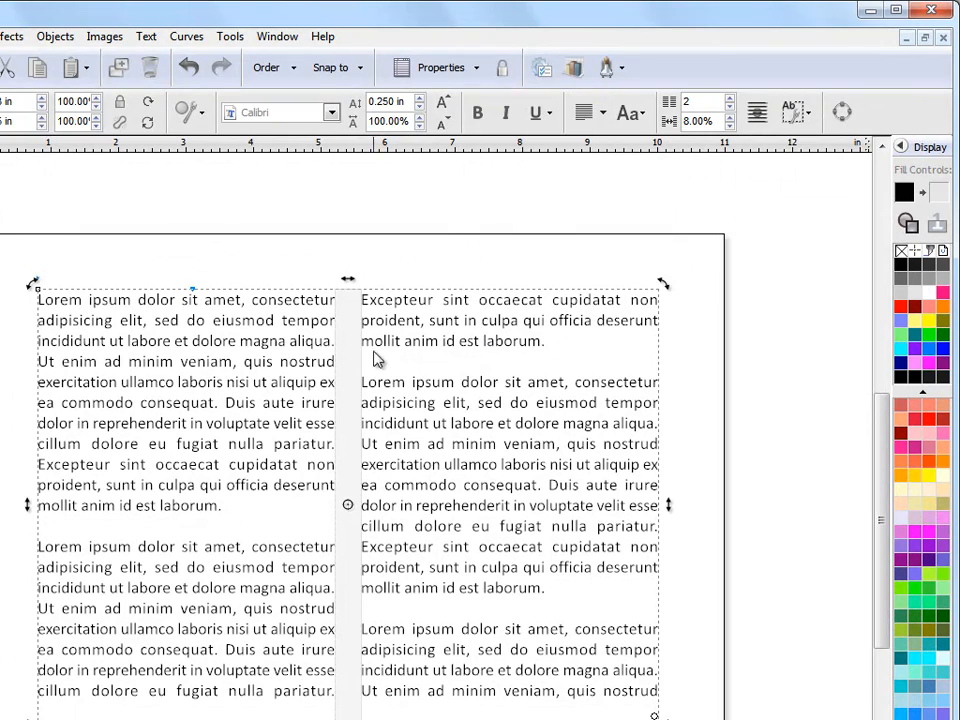
{"action": "left_click", "coordinate": [465, 288]}
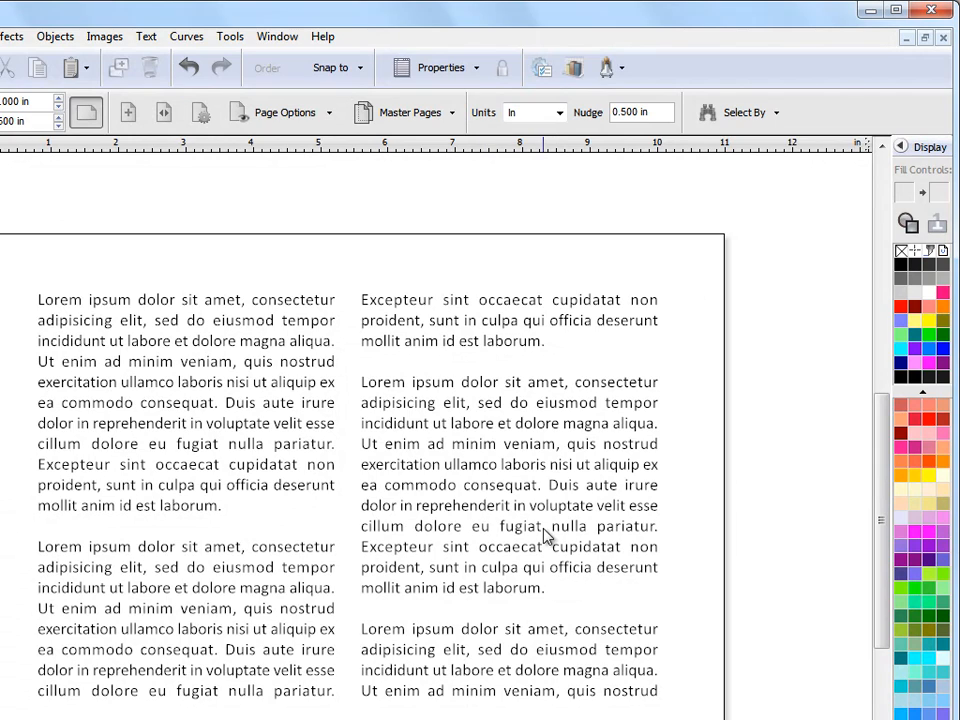
Step: Set the text frame to 3 columns, widen it to about 9.5 in and shift it slightly up and left
{"action": "left_click", "coordinate": [317, 480]}
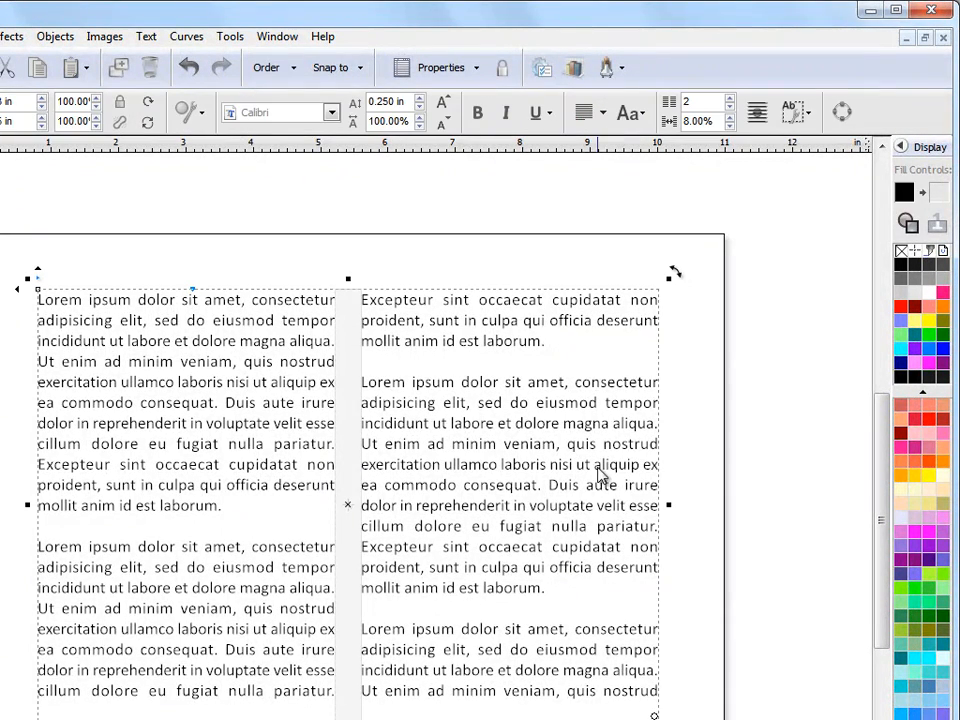
{"action": "left_click", "coordinate": [730, 98]}
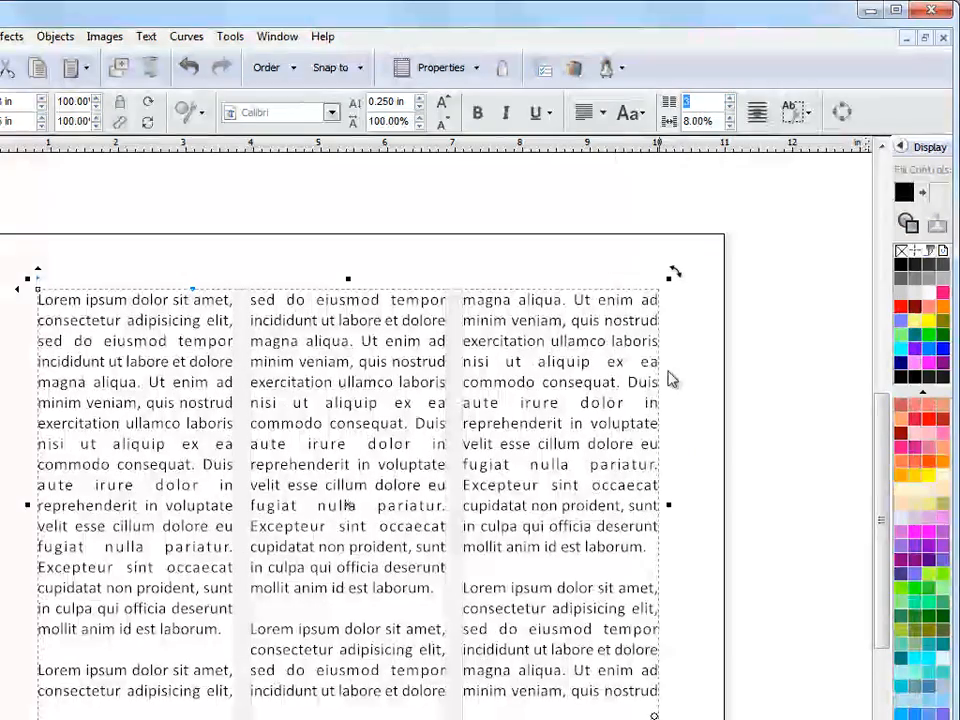
{"action": "left_click_drag", "start_coordinate": [669, 505], "coordinate": [690, 506]}
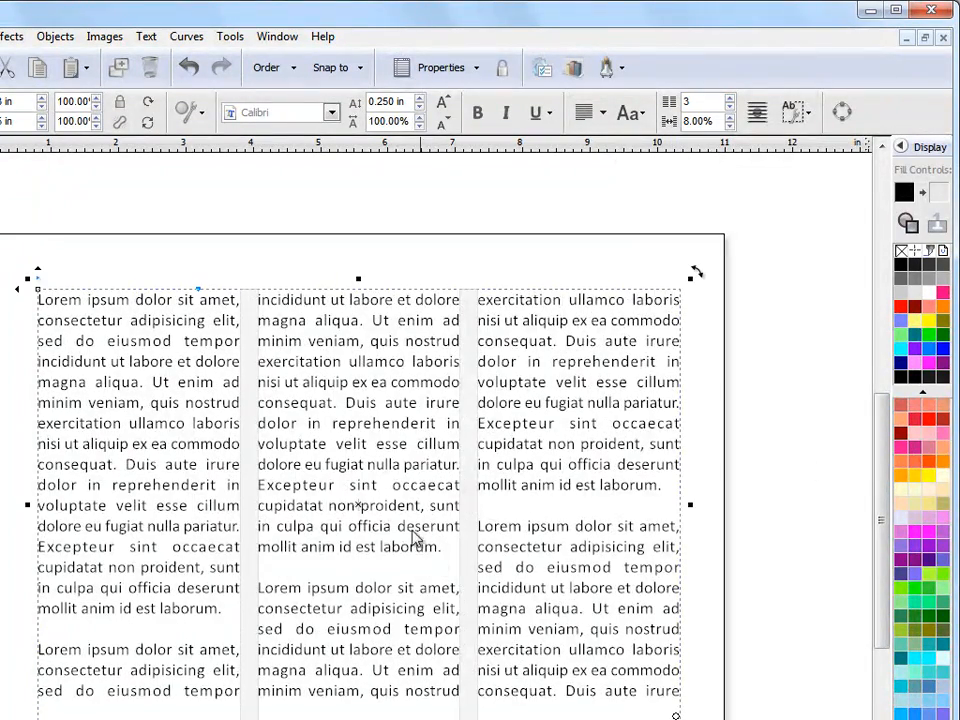
{"action": "left_click_drag", "start_coordinate": [364, 499], "coordinate": [360, 495]}
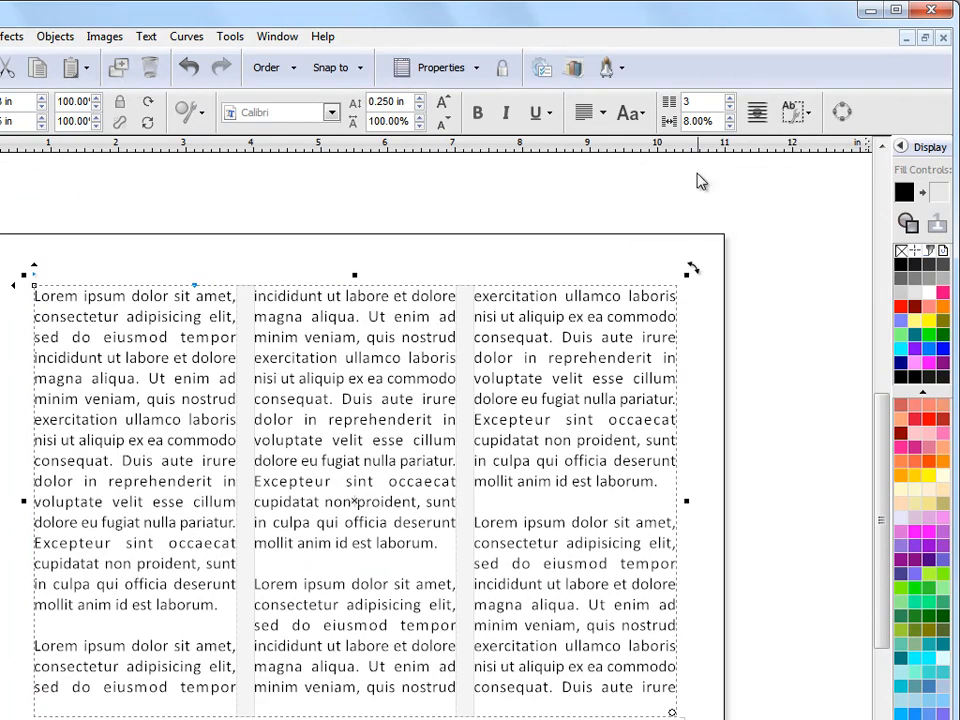
{"action": "left_click", "coordinate": [813, 121]}
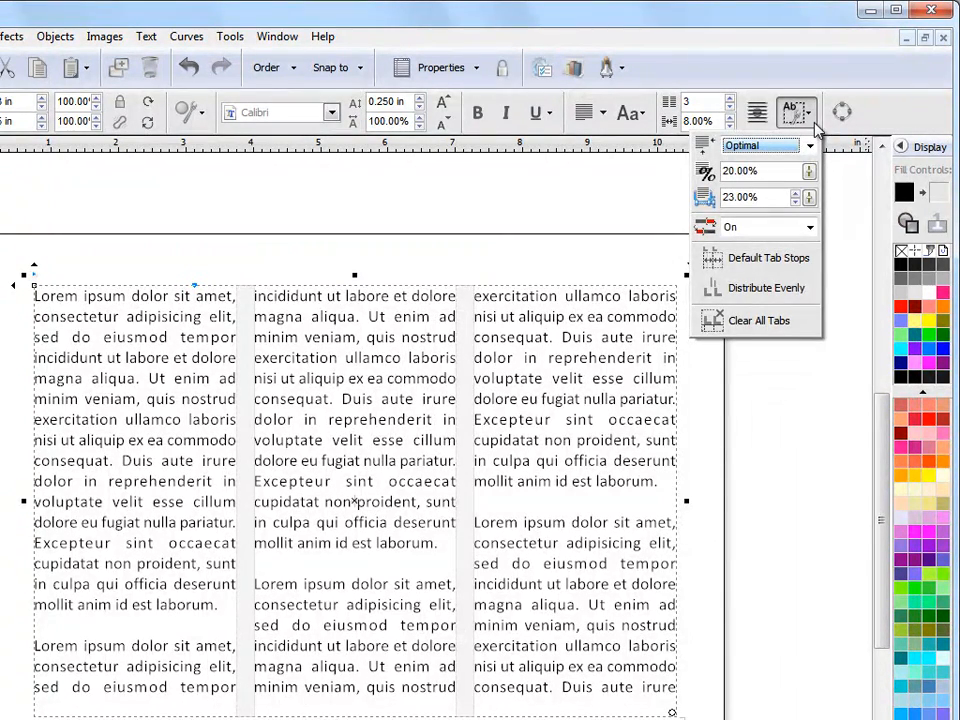
{"action": "left_click", "coordinate": [665, 112]}
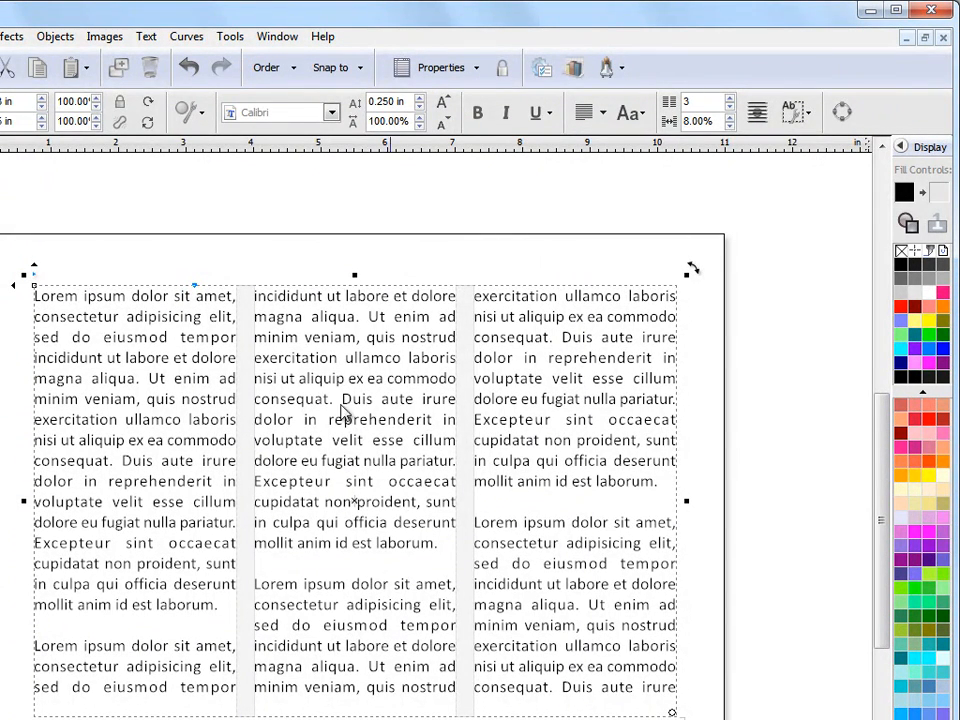
Step: Colour the middle column's passage from "Duis aute irure" to "id est laborum." red
{"action": "left_click", "coordinate": [426, 438]}
{"action": "mouse_move", "coordinate": [447, 548]}
{"action": "left_mouse_down"}
{"action": "mouse_move", "coordinate": [332, 360]}
{"action": "mouse_move", "coordinate": [343, 399]}
{"action": "mouse_move", "coordinate": [439, 546]}
{"action": "left_mouse_up"}
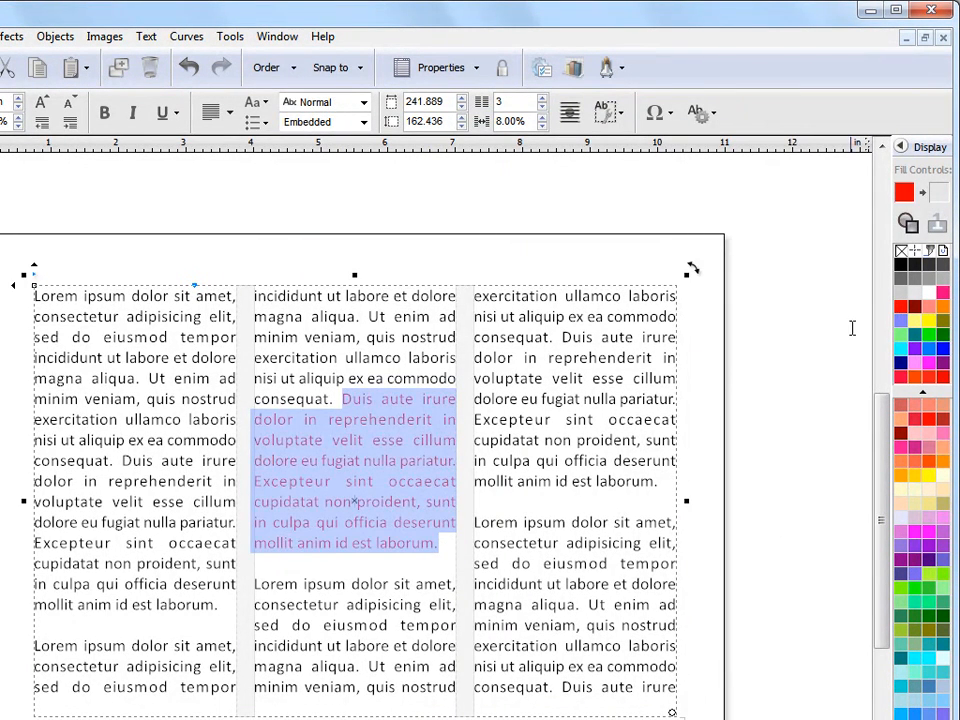
{"action": "left_click", "coordinate": [899, 306]}
Step: Format the red passage in the middle column as bold and italic with a single underline, then leave text editing and deselect the frame
{"action": "left_click", "coordinate": [553, 404]}
{"action": "left_click_drag", "start_coordinate": [438, 545], "coordinate": [344, 398]}
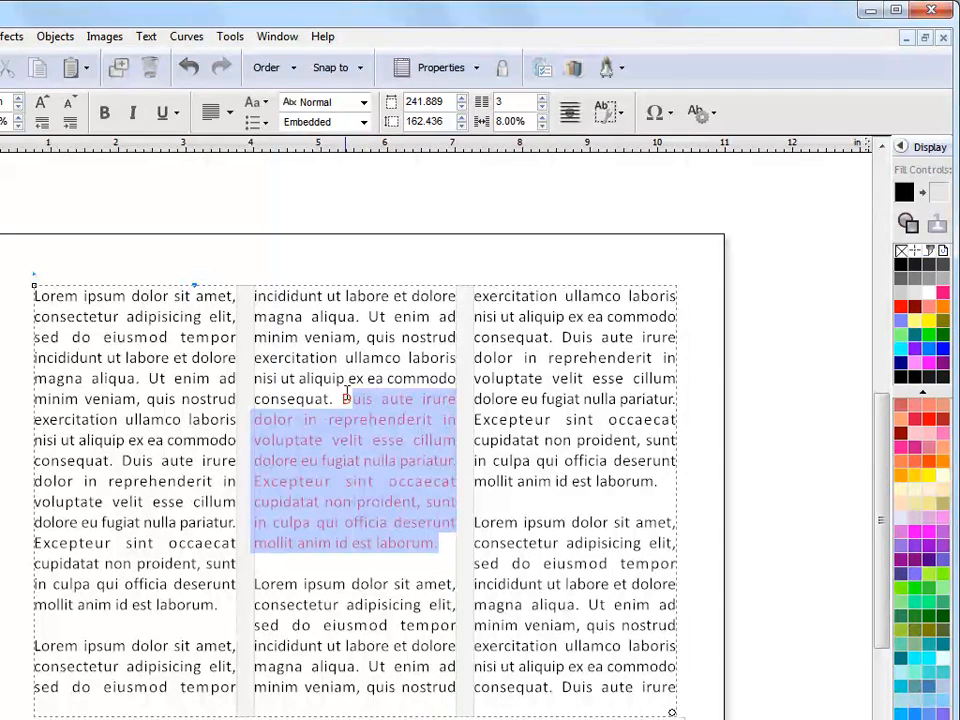
{"action": "left_click", "coordinate": [104, 113]}
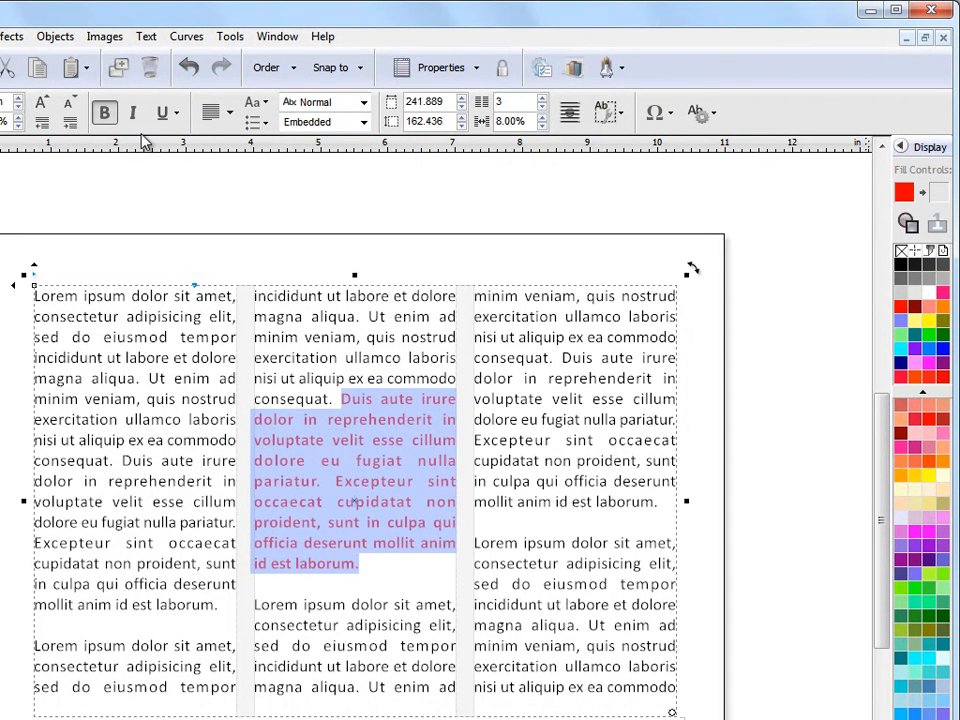
{"action": "left_click", "coordinate": [133, 113]}
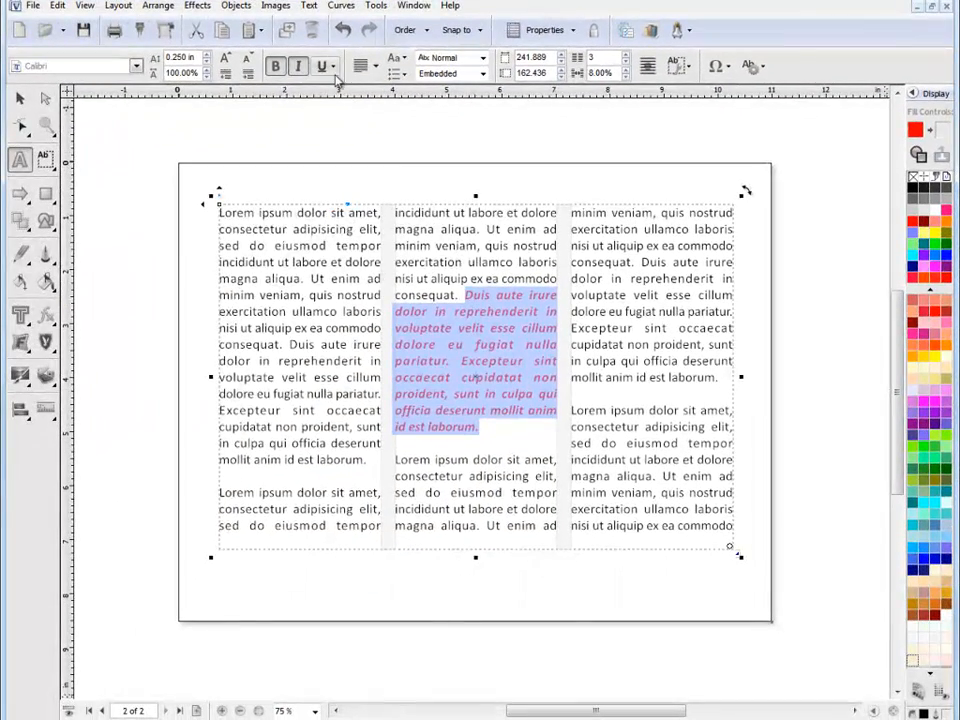
{"action": "left_click", "coordinate": [284, 80]}
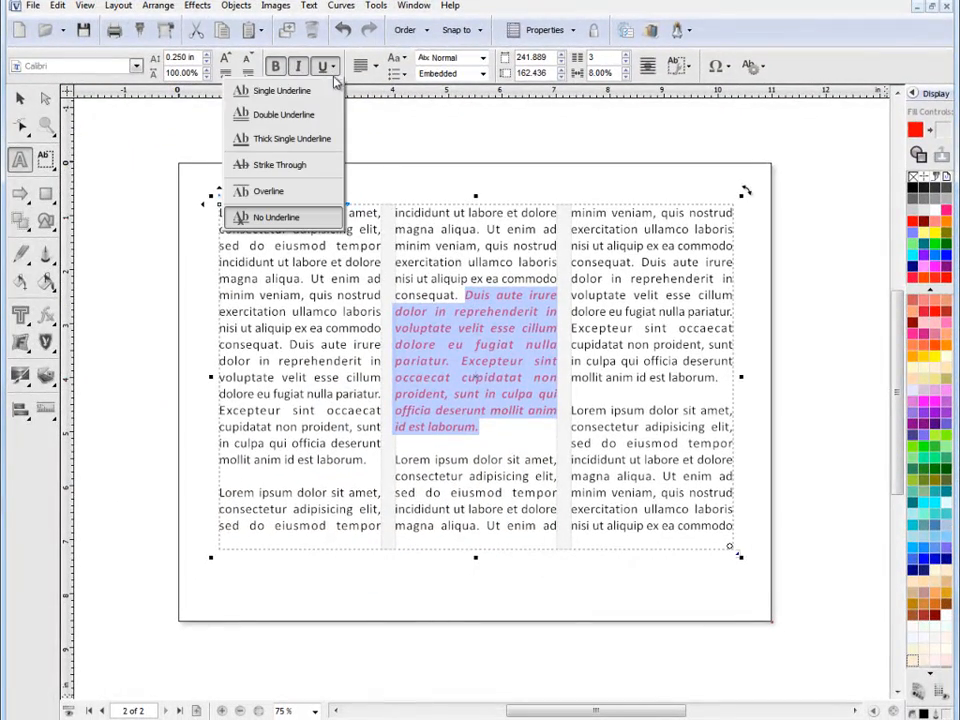
{"action": "left_click", "coordinate": [328, 96]}
{"action": "left_click", "coordinate": [512, 245]}
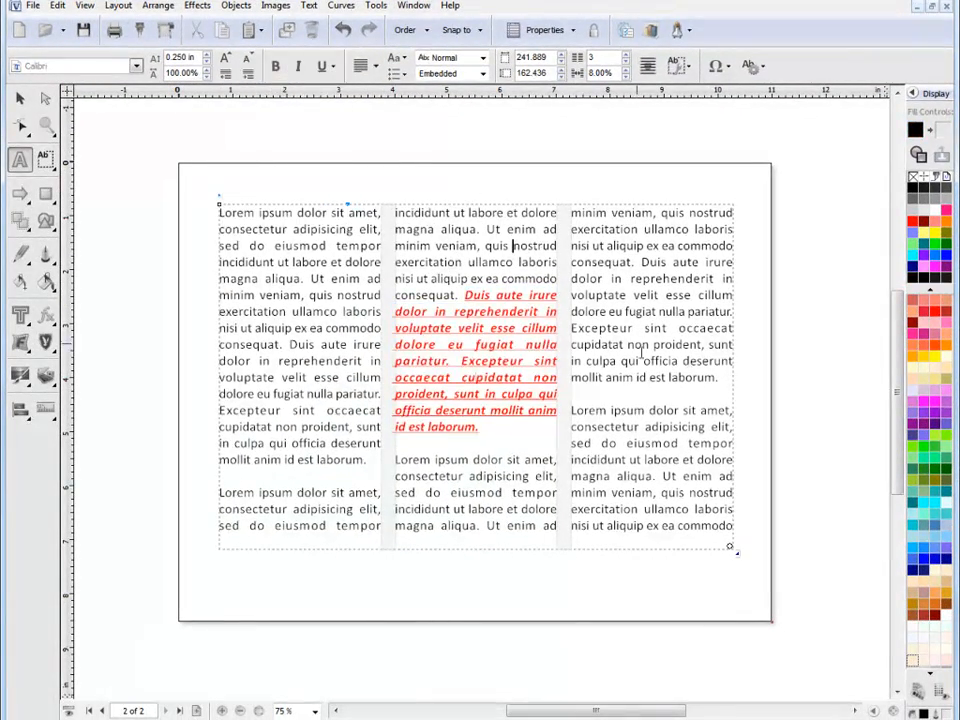
{"action": "left_click", "coordinate": [574, 367]}
{"action": "left_click", "coordinate": [512, 245]}
{"action": "key", "text": "Escape"}
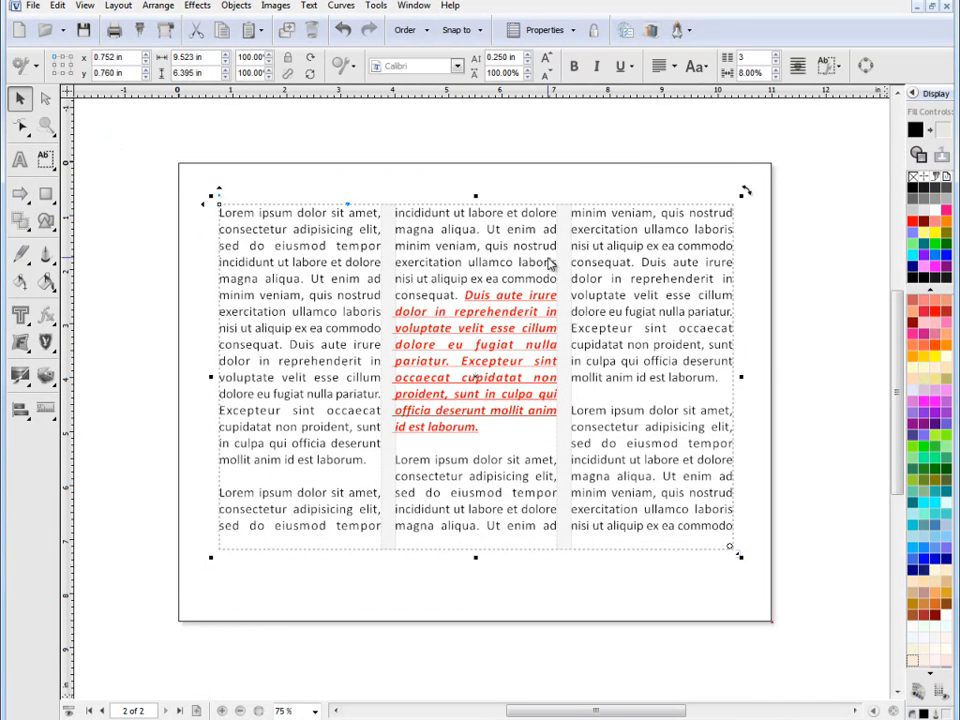
{"action": "left_click", "coordinate": [786, 302]}
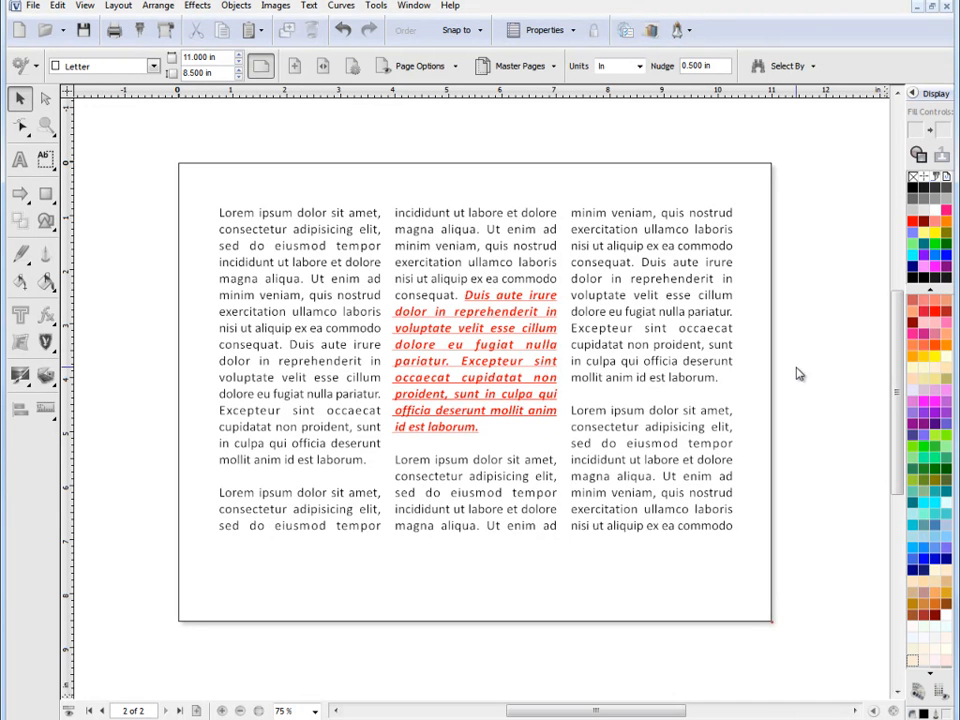
Step: Reopen the frame for text editing and examine its additional text options, including spacing, text box tools, conversion, and find and replace
{"action": "left_click", "coordinate": [660, 334]}
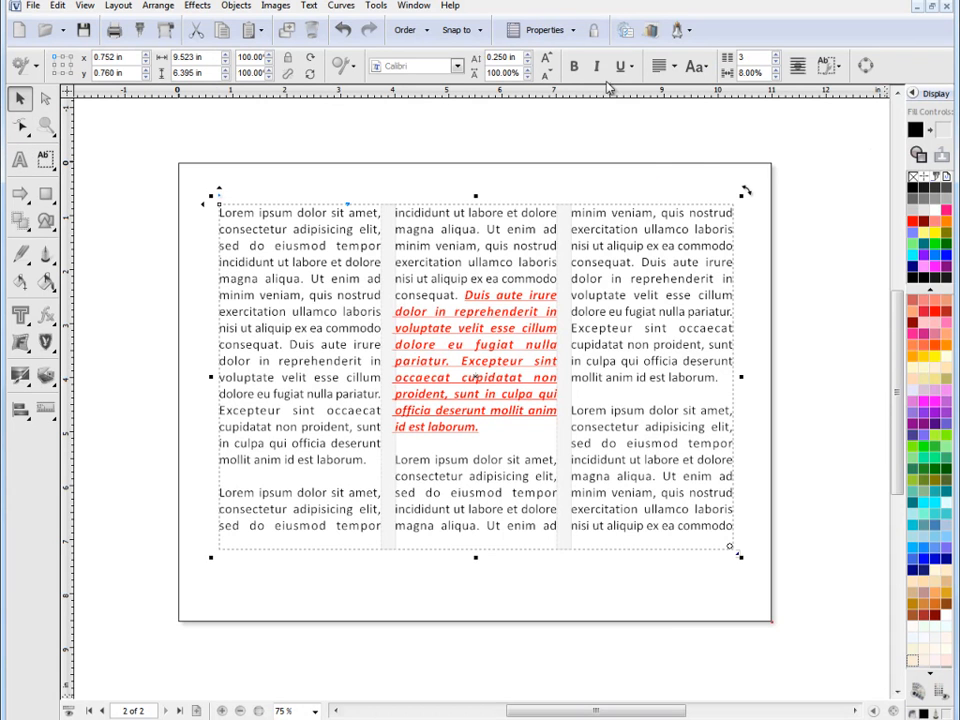
{"action": "left_click", "coordinate": [33, 166]}
{"action": "left_click", "coordinate": [331, 246]}
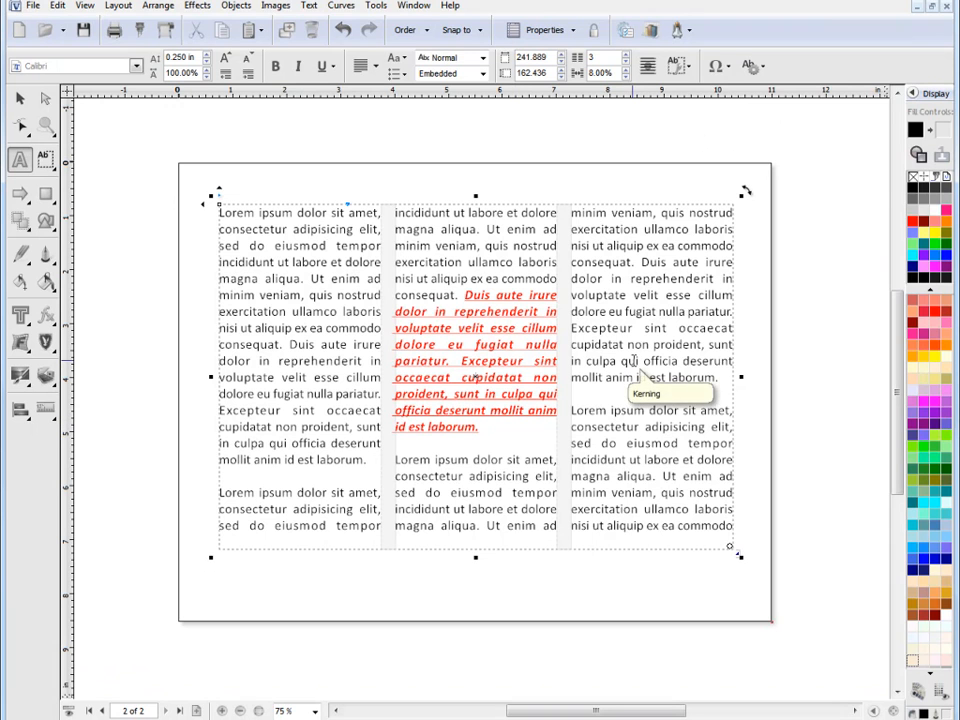
{"action": "left_click", "coordinate": [764, 68]}
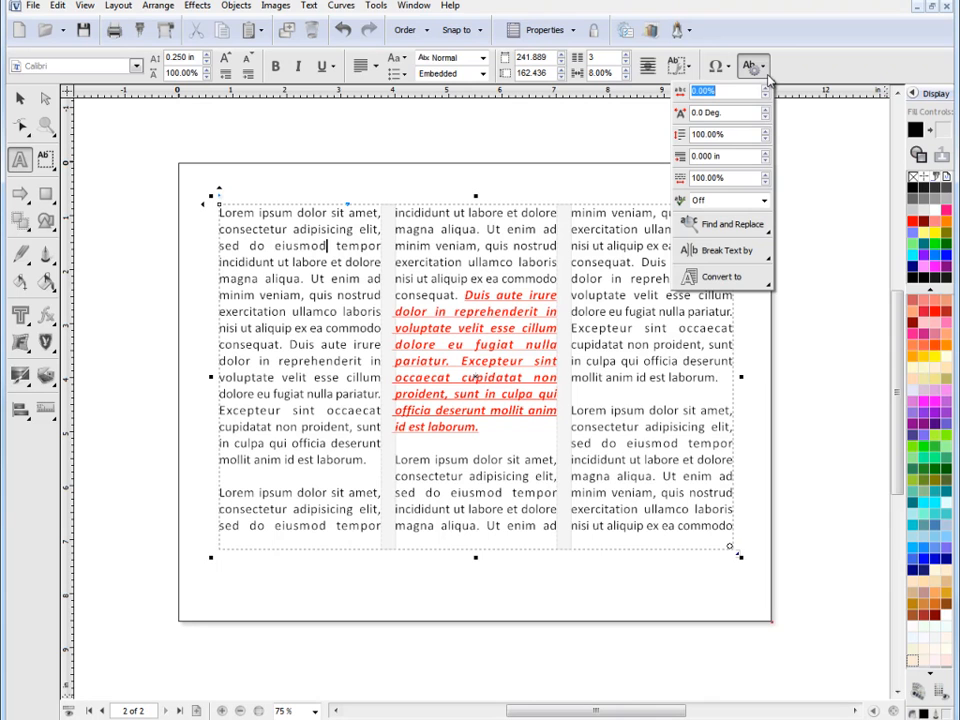
{"action": "left_click", "coordinate": [573, 229]}
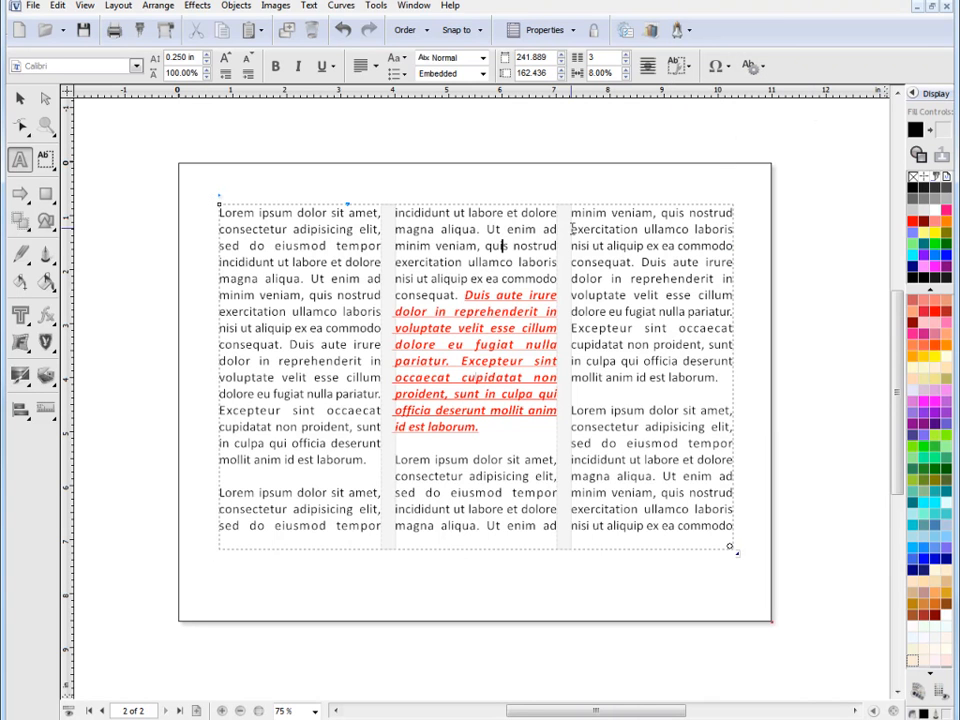
{"action": "right_click", "coordinate": [319, 275]}
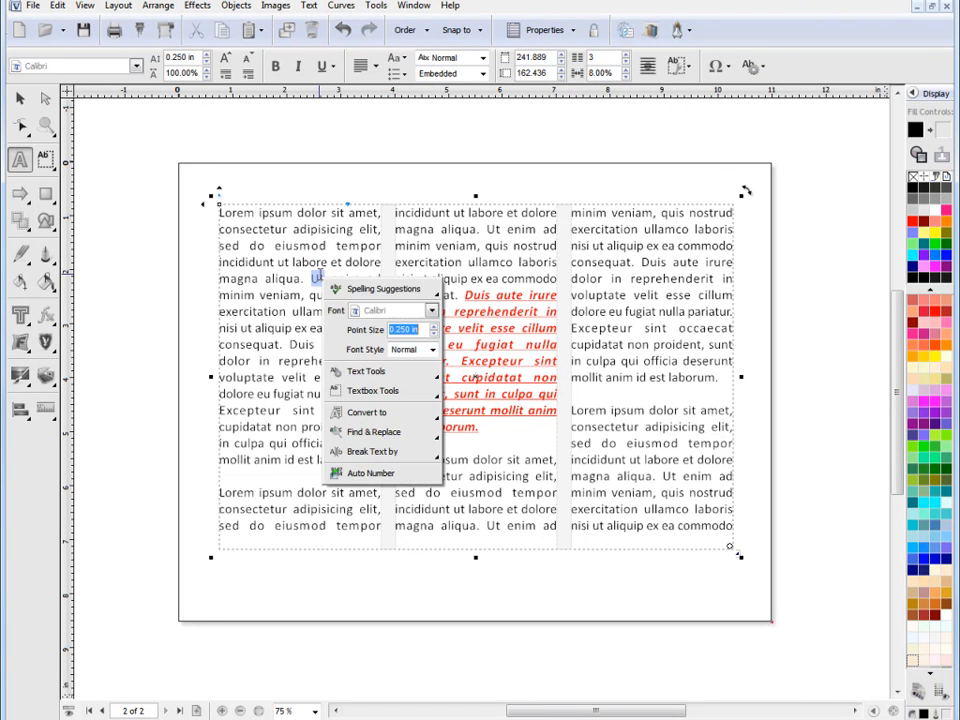
{"action": "mouse_move", "coordinate": [367, 375]}
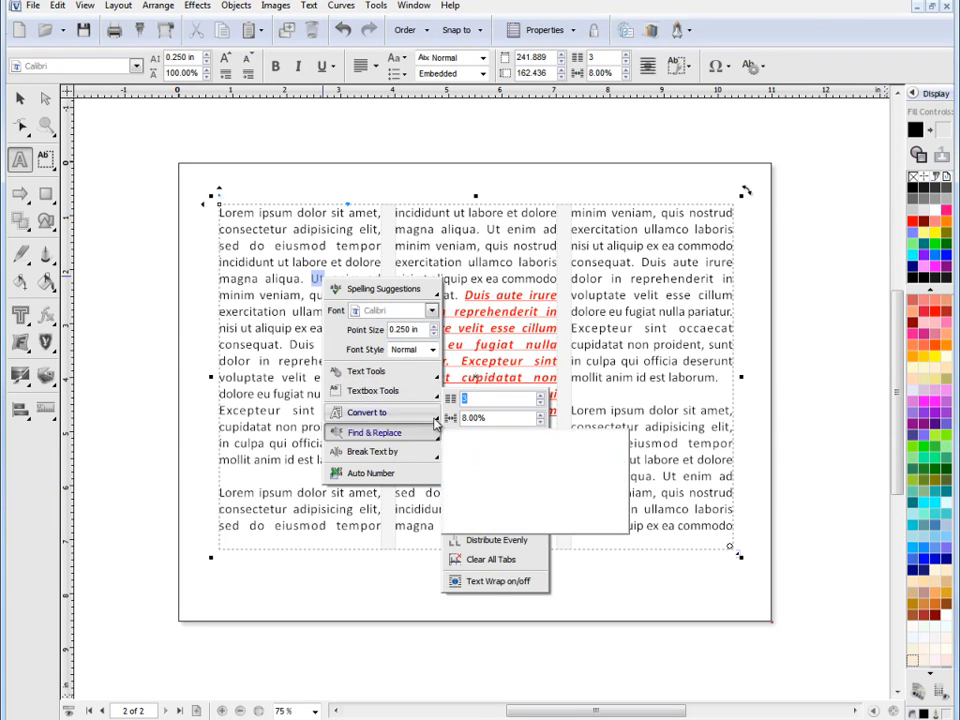
{"action": "left_click", "coordinate": [504, 325]}
{"action": "key", "text": "Escape"}
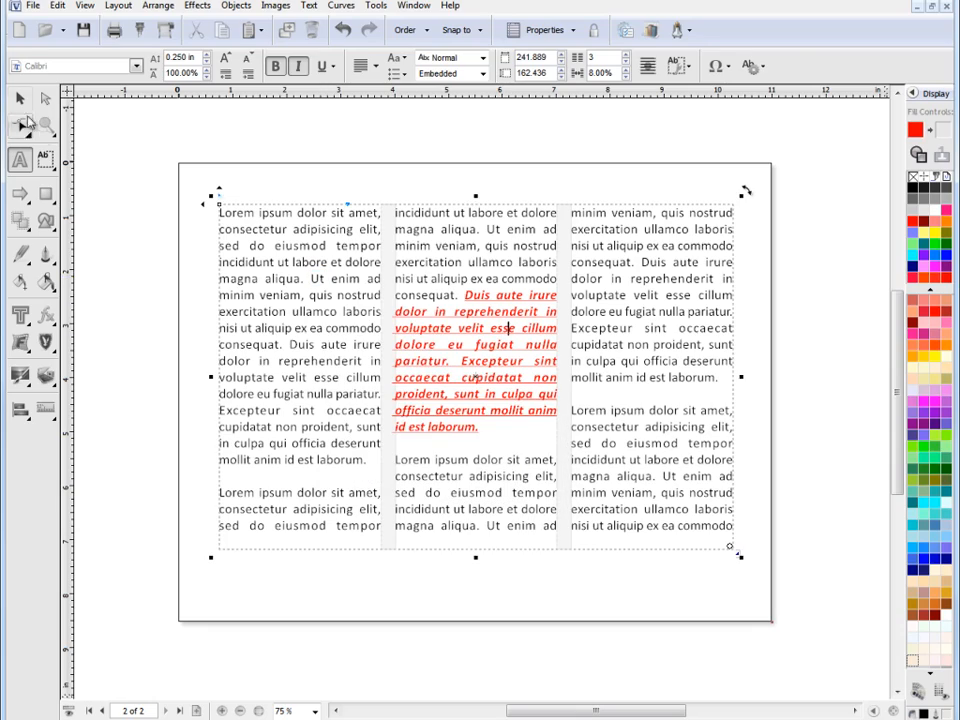